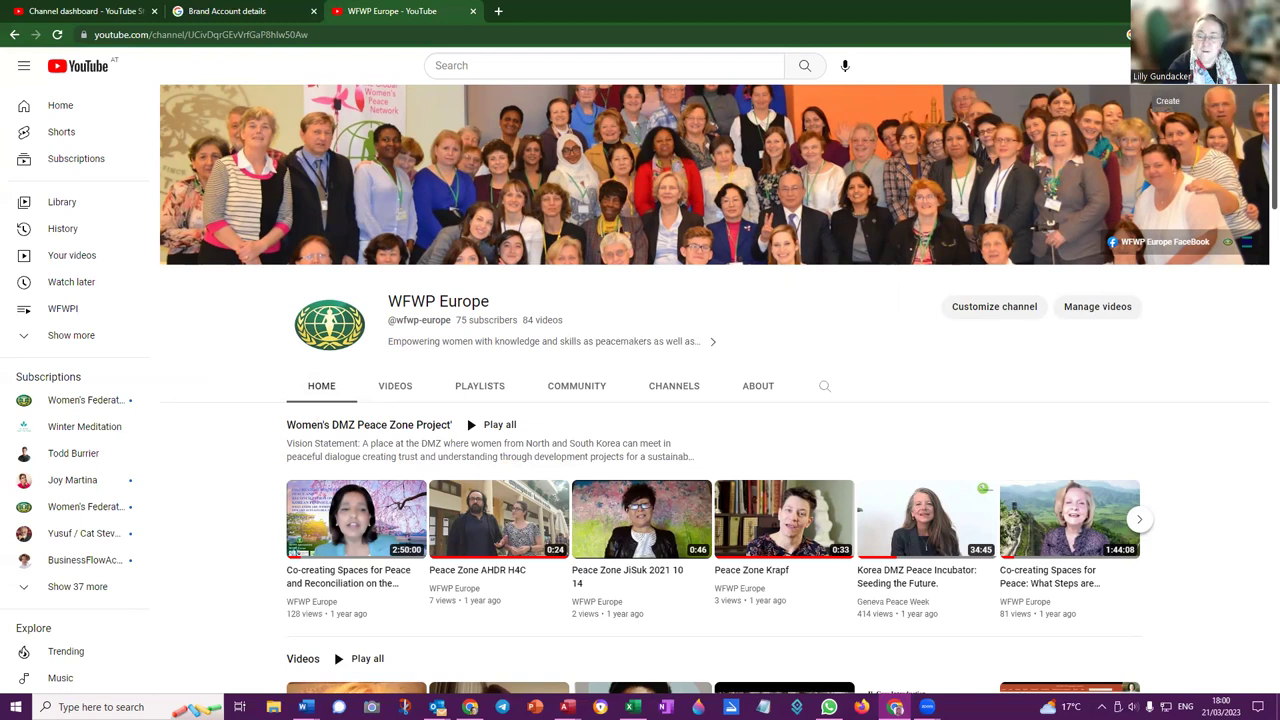
# - Choose Create > Upload video on the channel page to open Studio's Upload videos dialog
pyautogui.click(1168, 65)
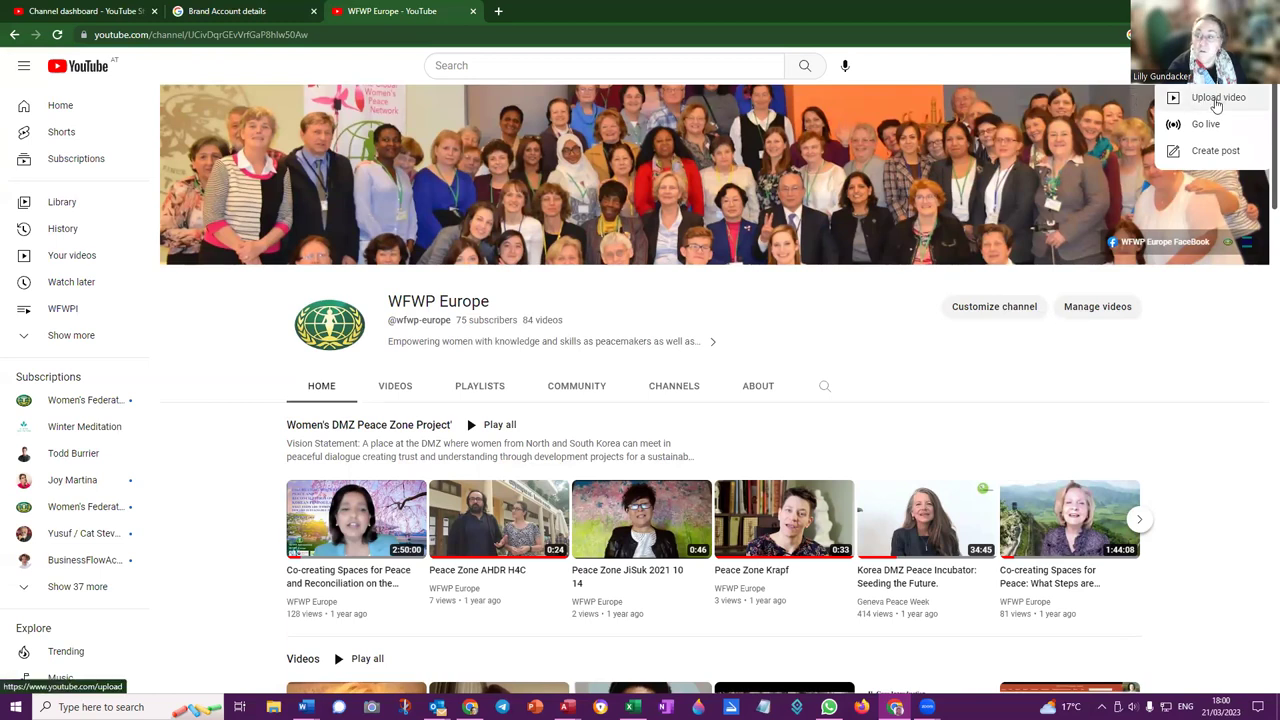
pyautogui.click(1216, 100)
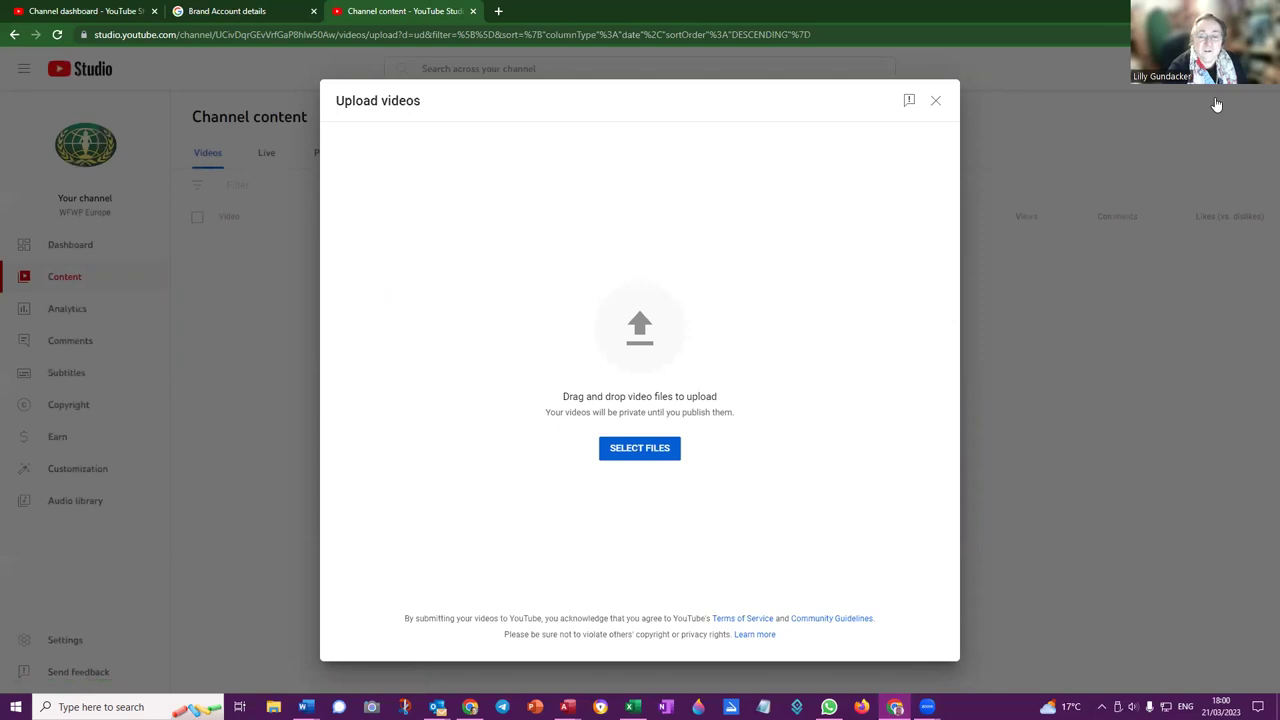
# - In the file picker, select the HerStory 16th March 2023 video from Videos\2023\03
pyautogui.click(636, 451)
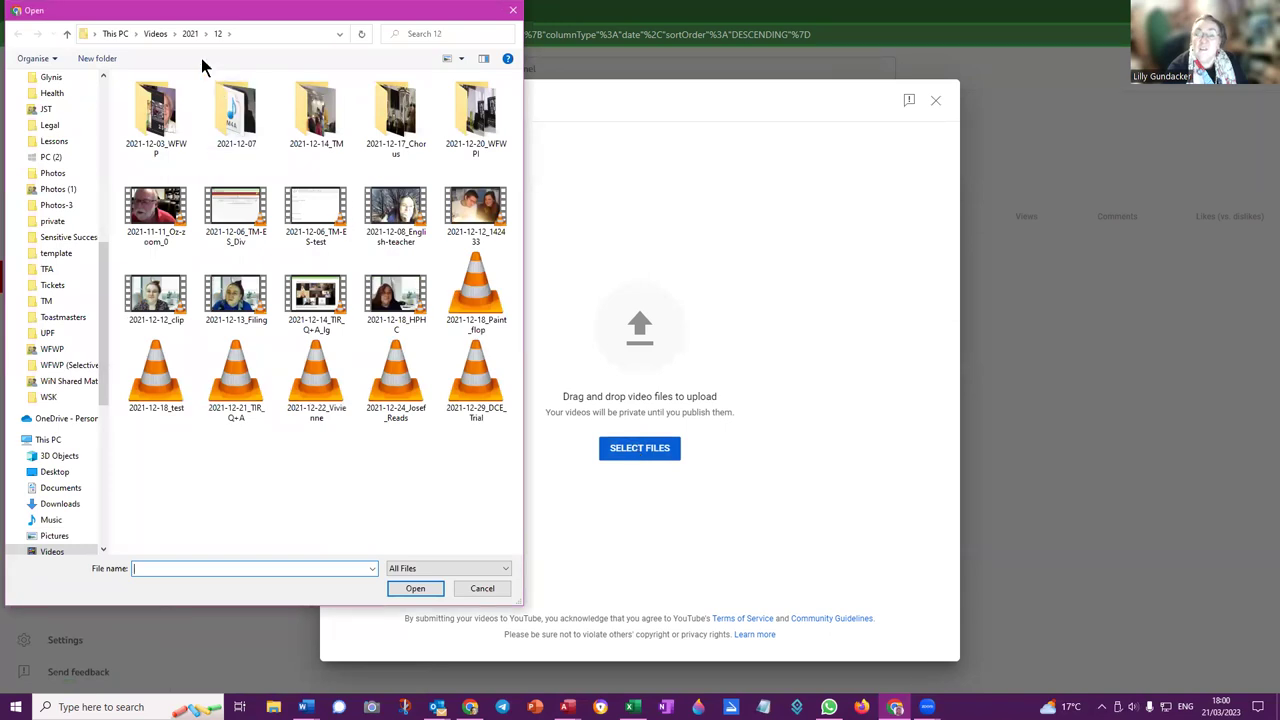
pyautogui.click(16, 550)
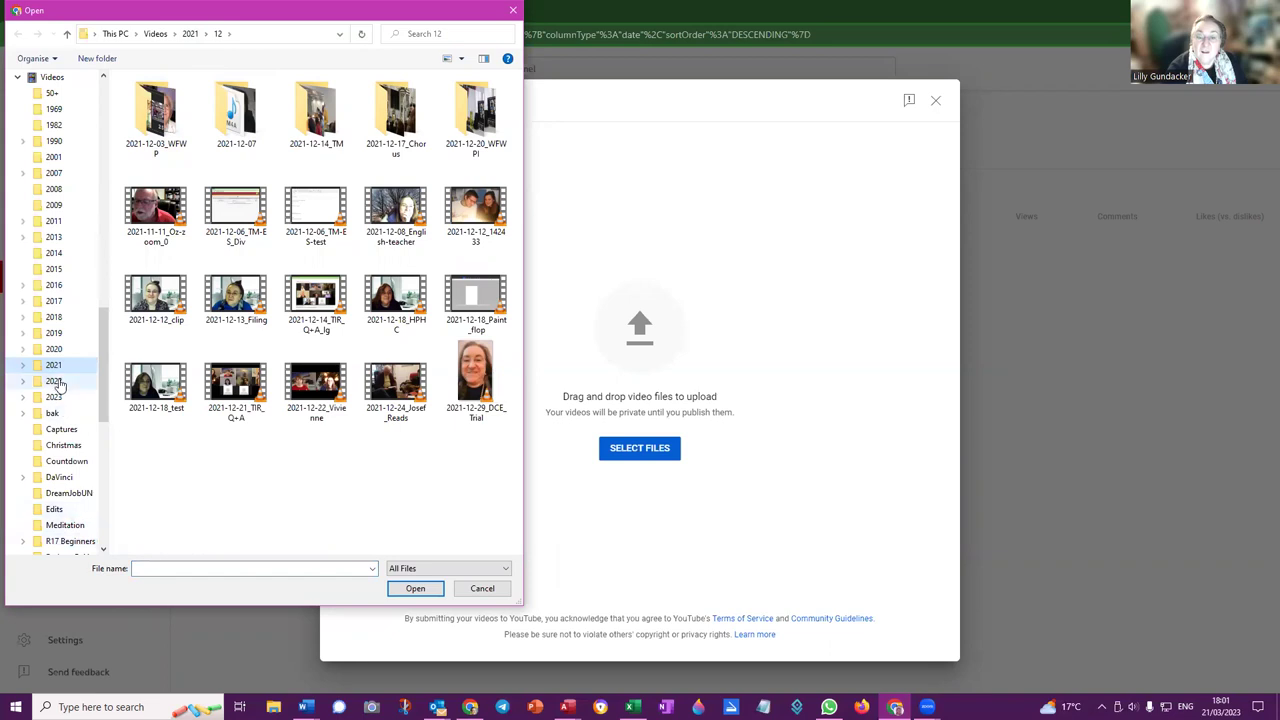
pyautogui.click(50, 397)
pyautogui.click(25, 398)
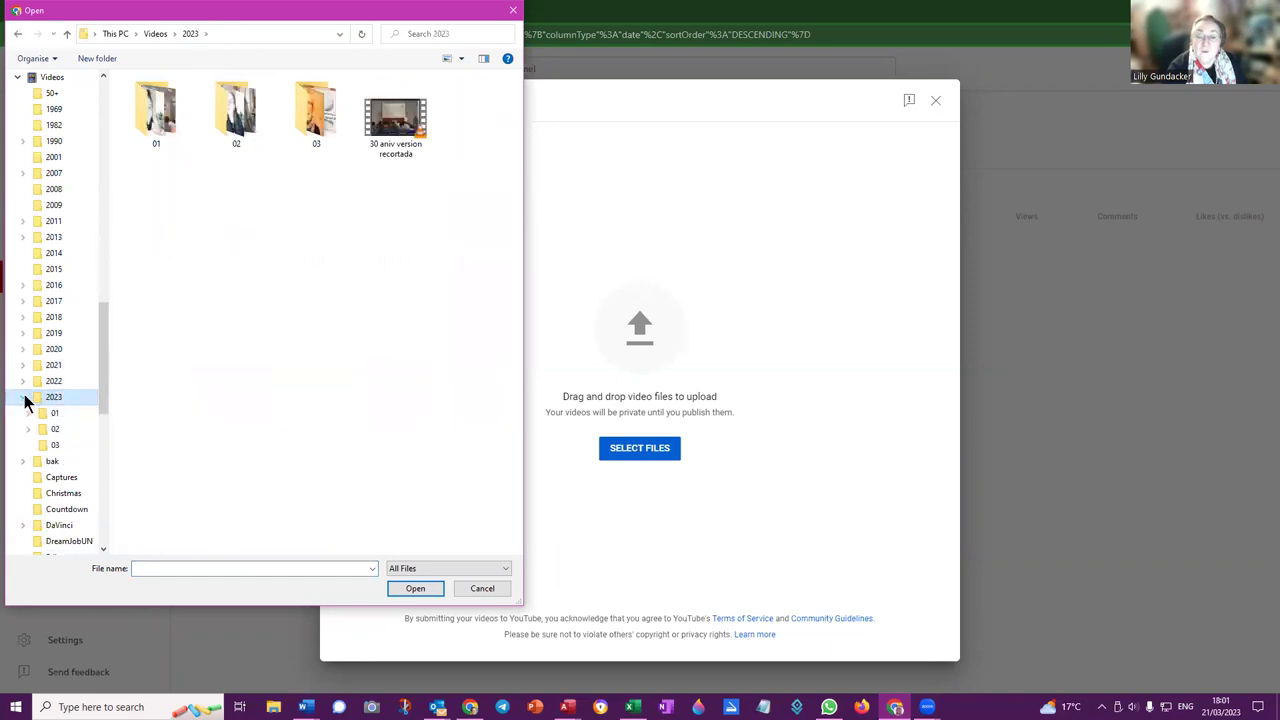
pyautogui.click(55, 445)
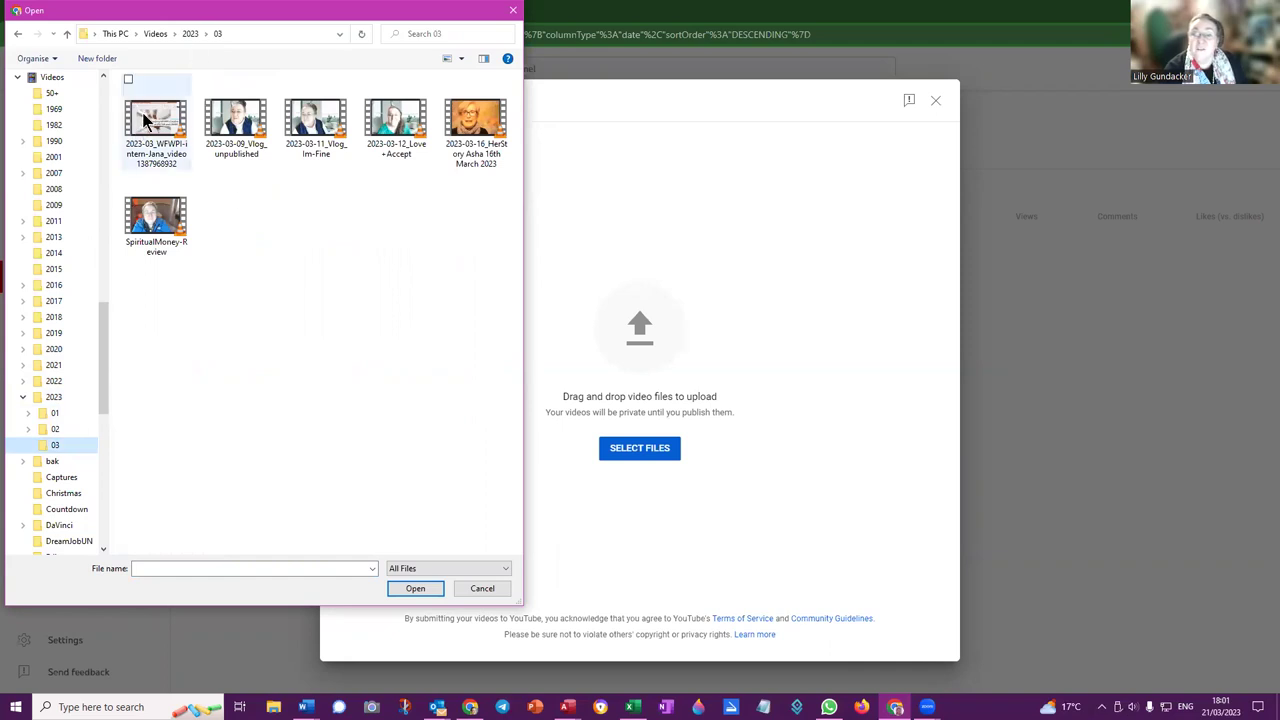
pyautogui.click(475, 133)
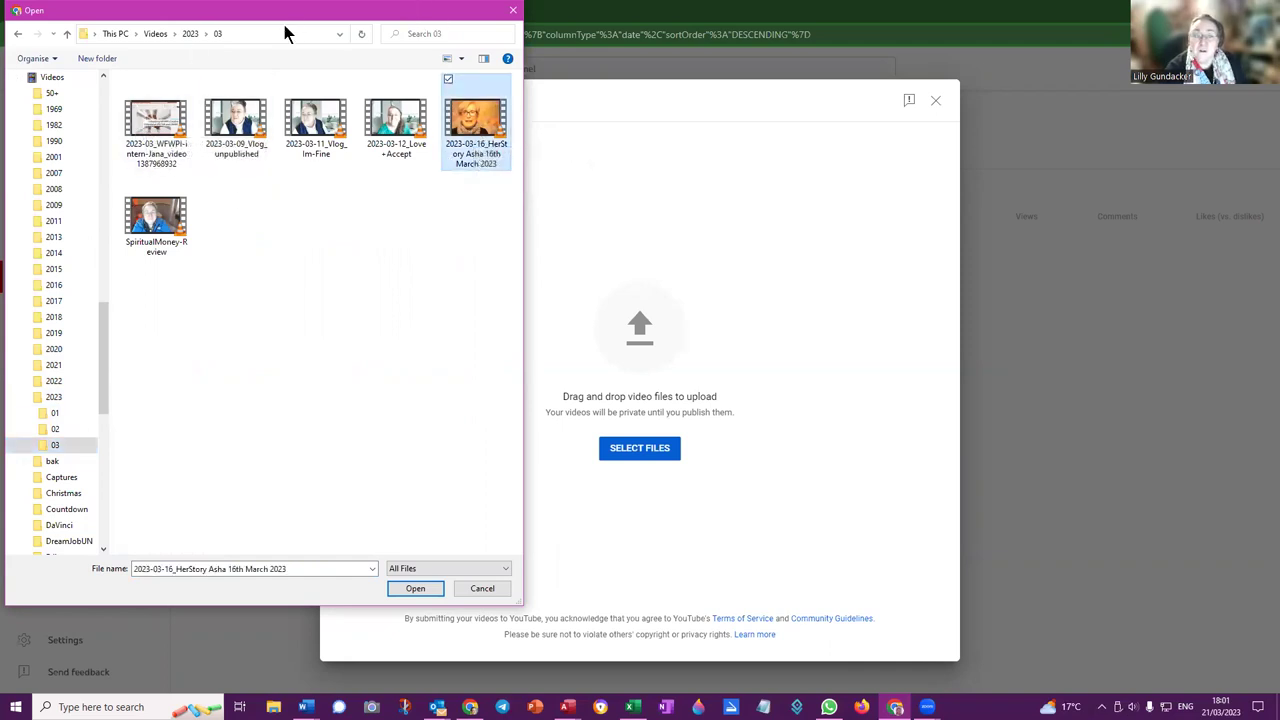
pyautogui.press('Return')
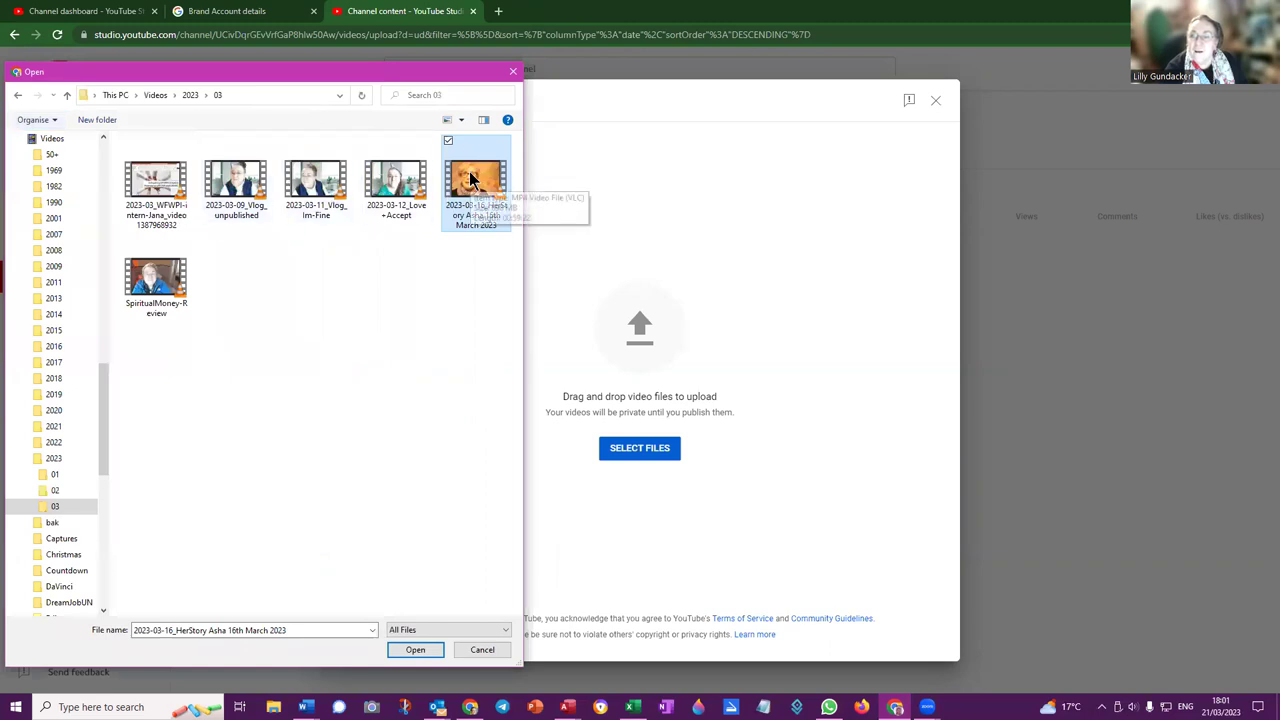
# - Drop the HerStory file into the uploader, check its auto-filled title, and close the details to leave a draft
pyautogui.moveTo(472, 177); pyautogui.dragTo(649, 316)
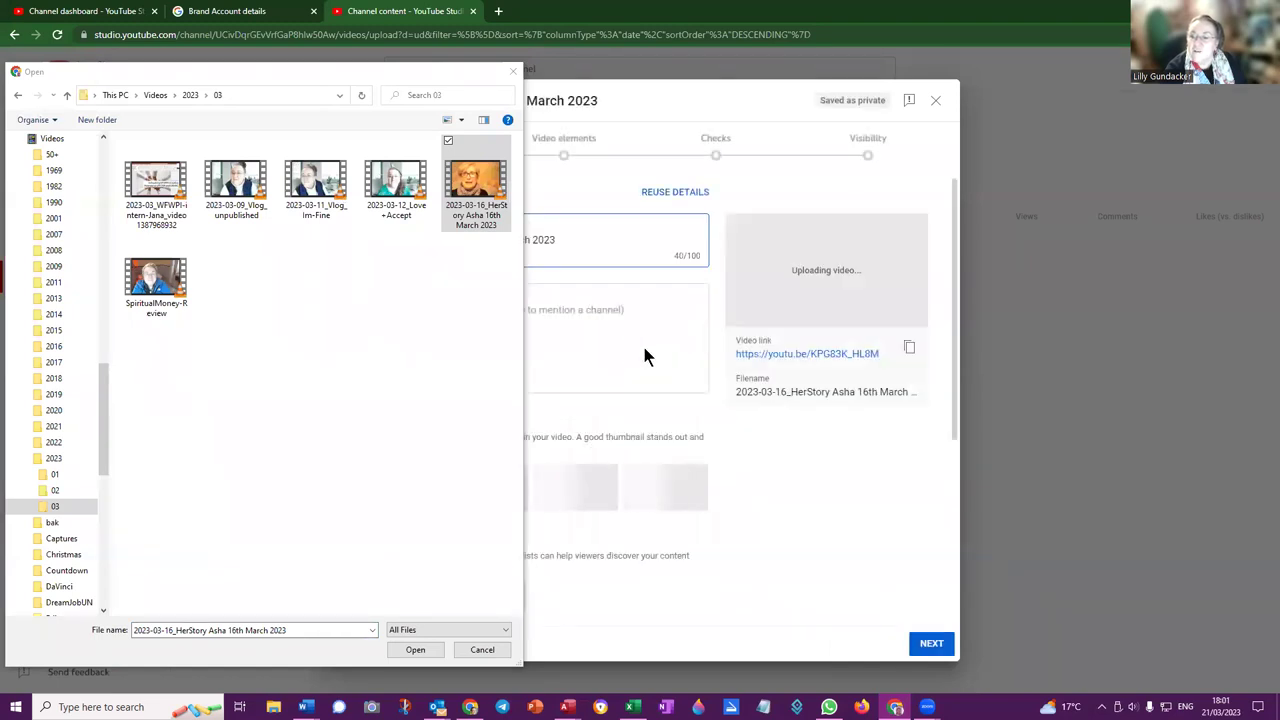
pyautogui.press('Escape')
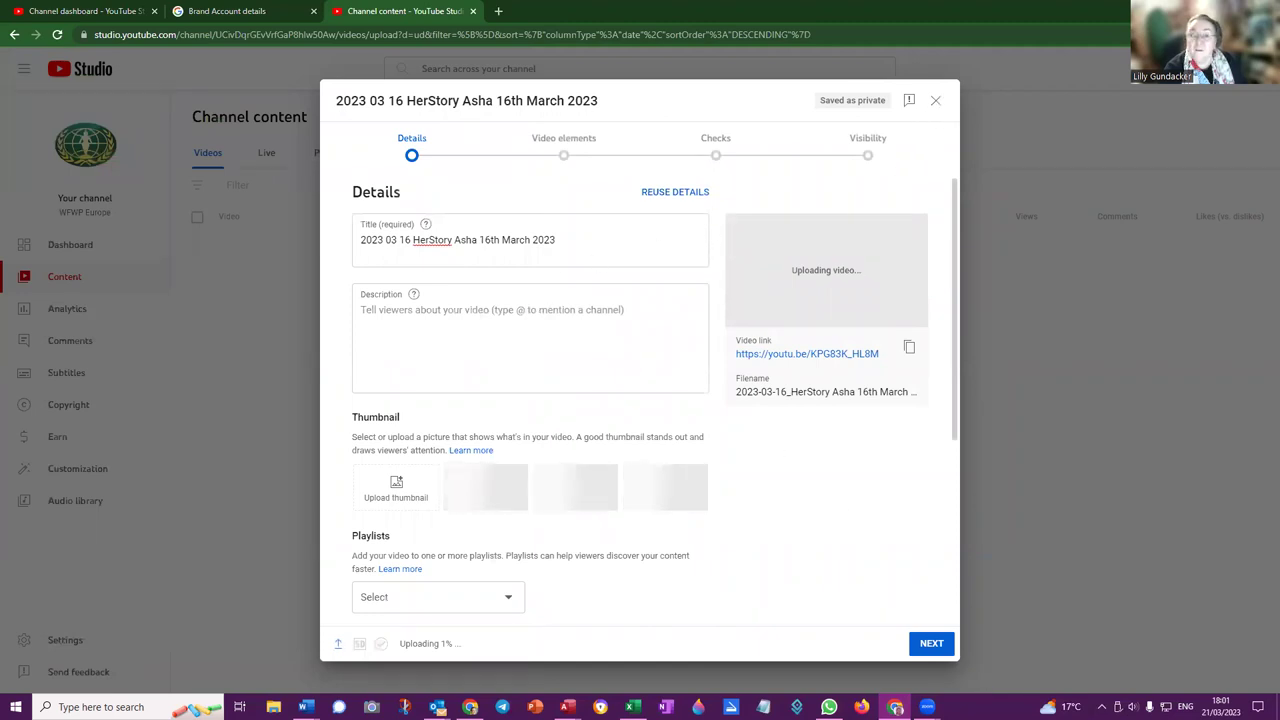
pyautogui.click(588, 221)
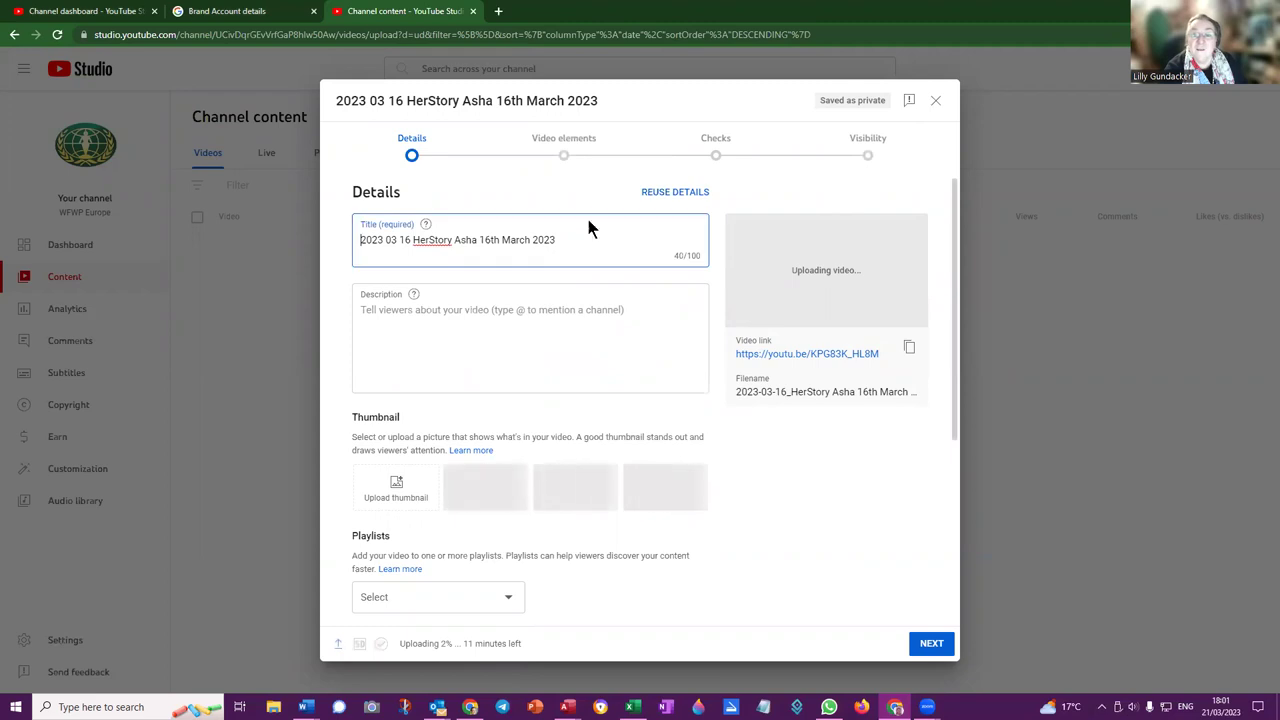
pyautogui.click(937, 104)
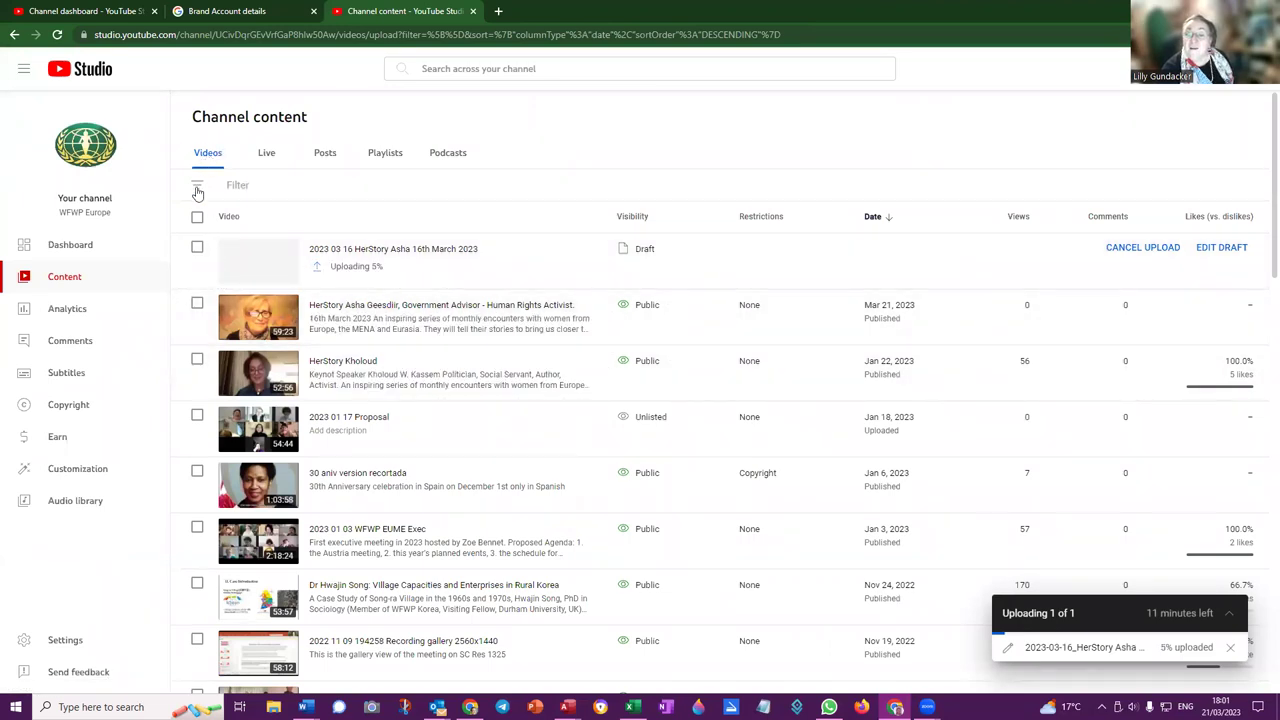
# - Select the uploading HerStory draft and delete it forever, acknowledging the warning and dismissing the podcasts popup
pyautogui.click(197, 248)
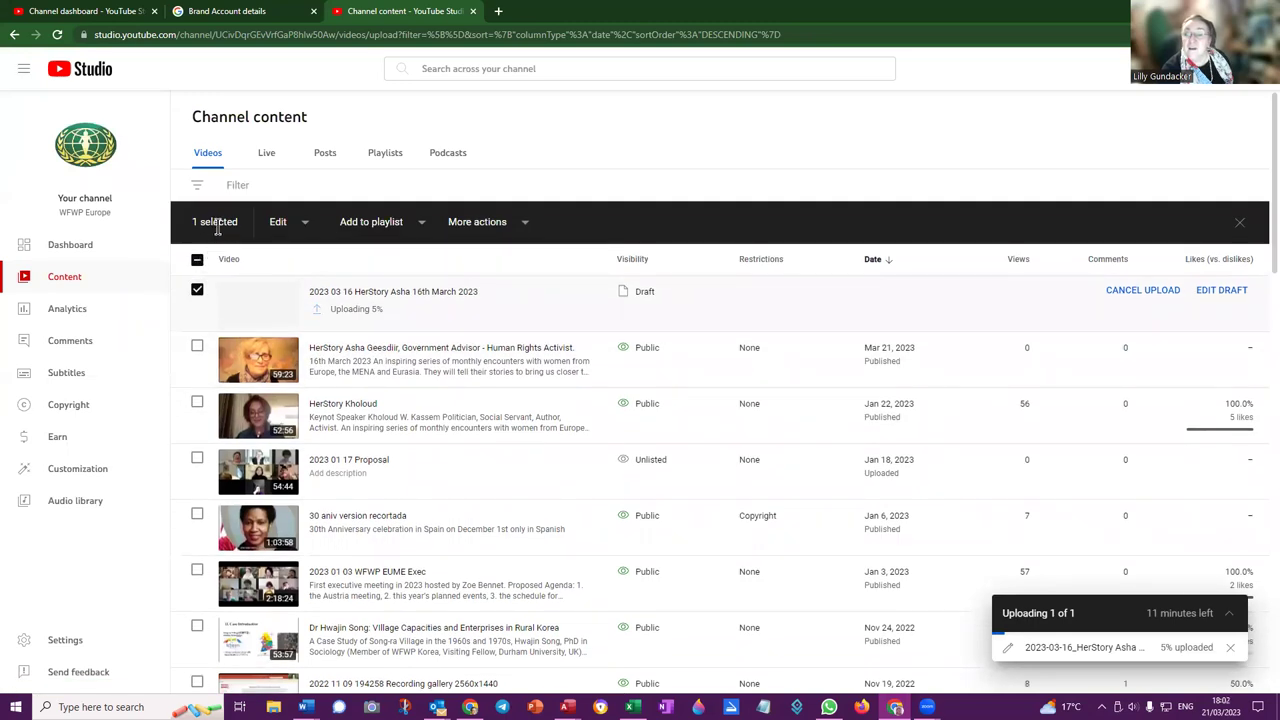
pyautogui.click(302, 223)
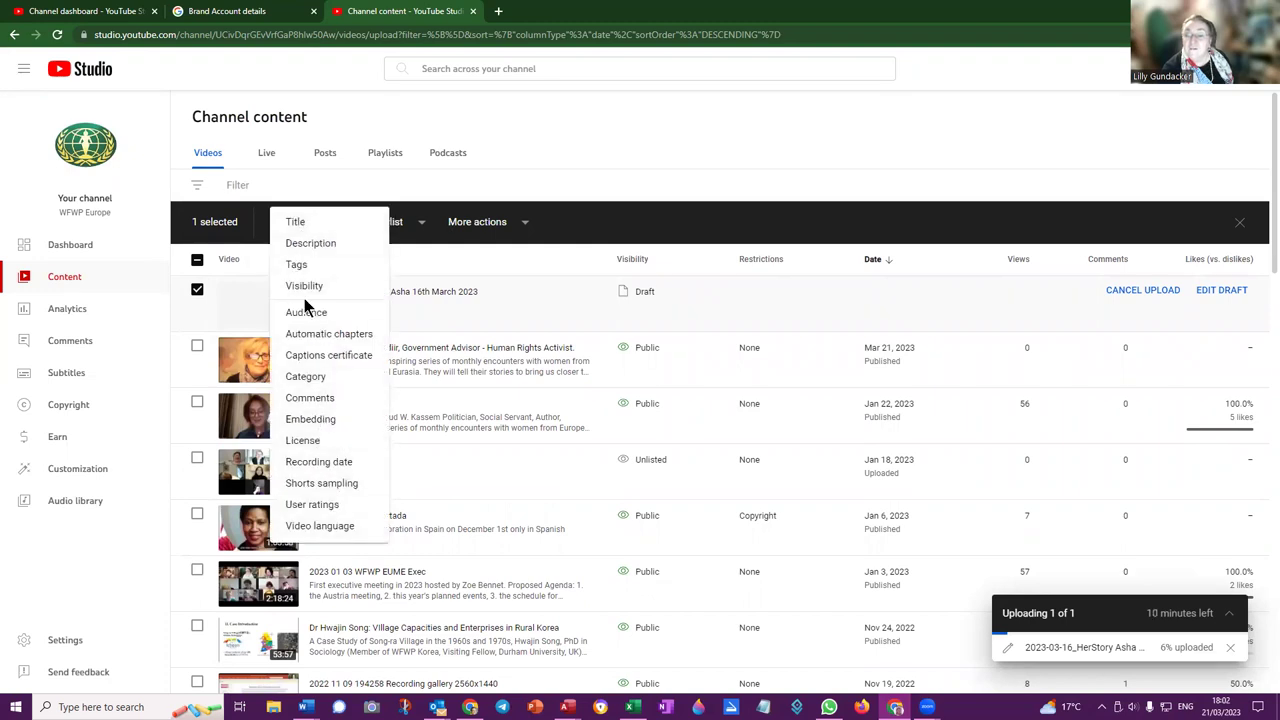
pyautogui.click(530, 230)
pyautogui.click(523, 226)
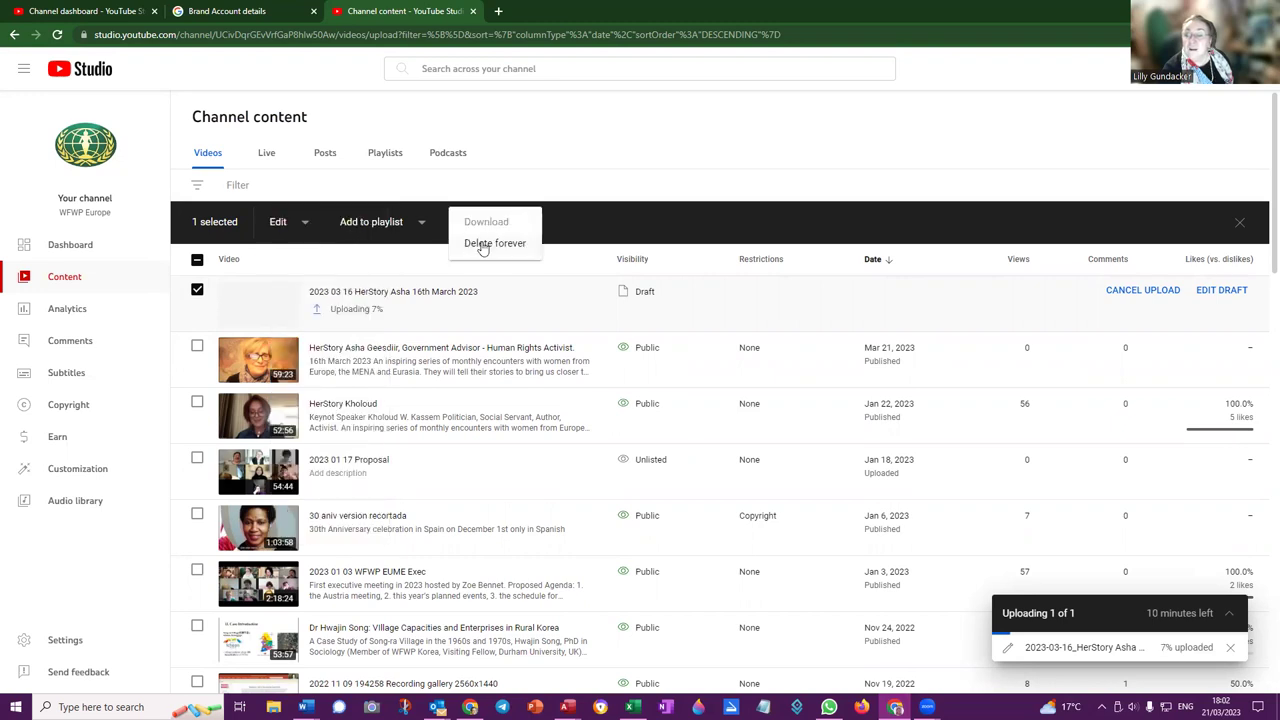
pyautogui.click(484, 244)
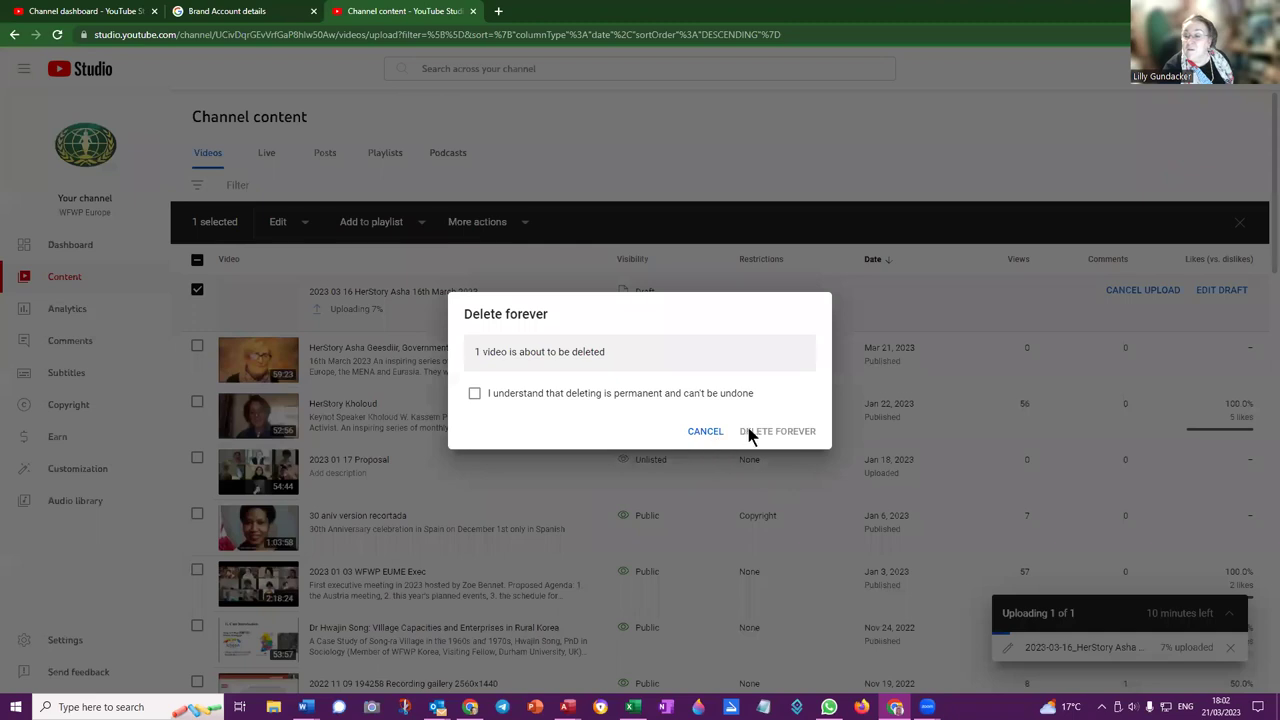
pyautogui.click(475, 393)
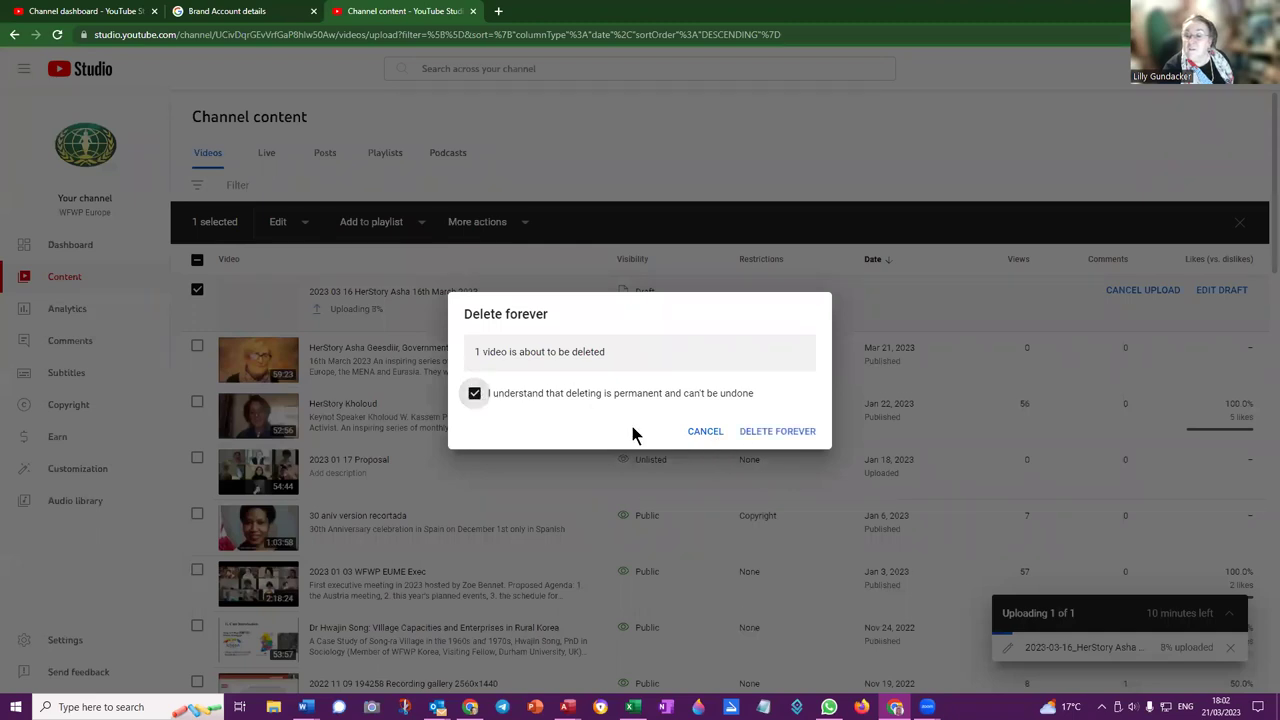
pyautogui.click(776, 432)
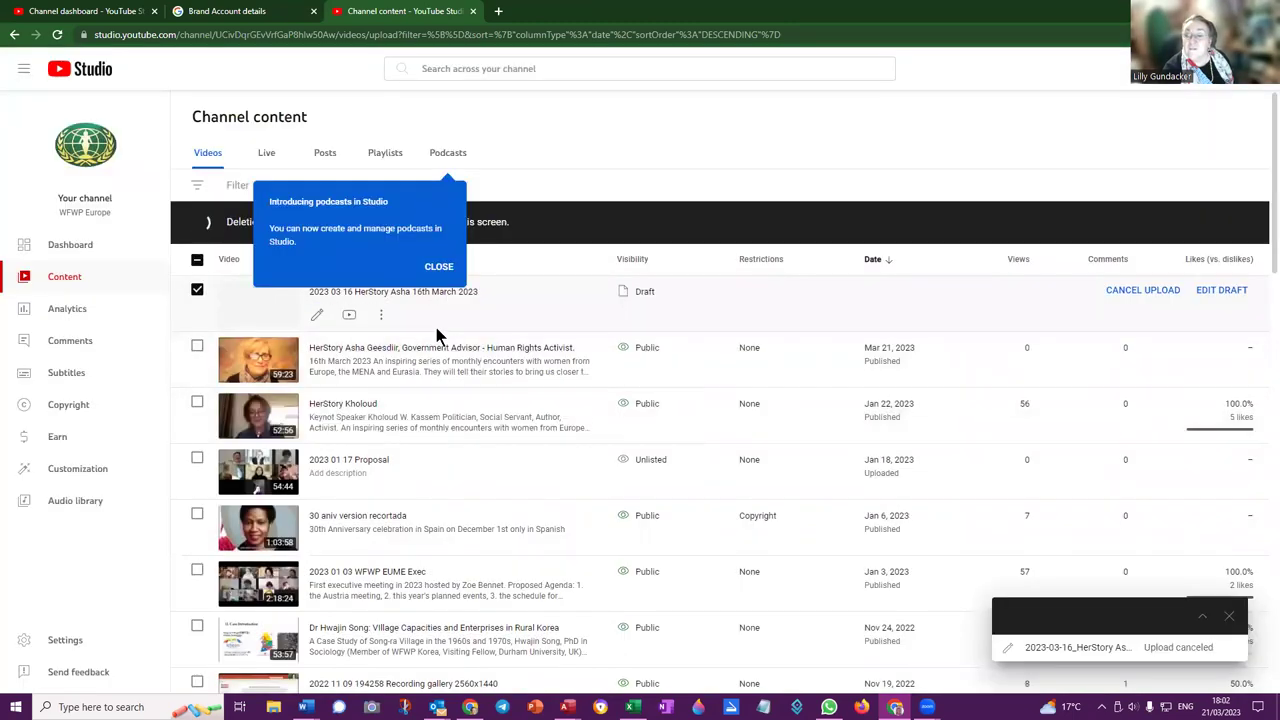
pyautogui.click(438, 267)
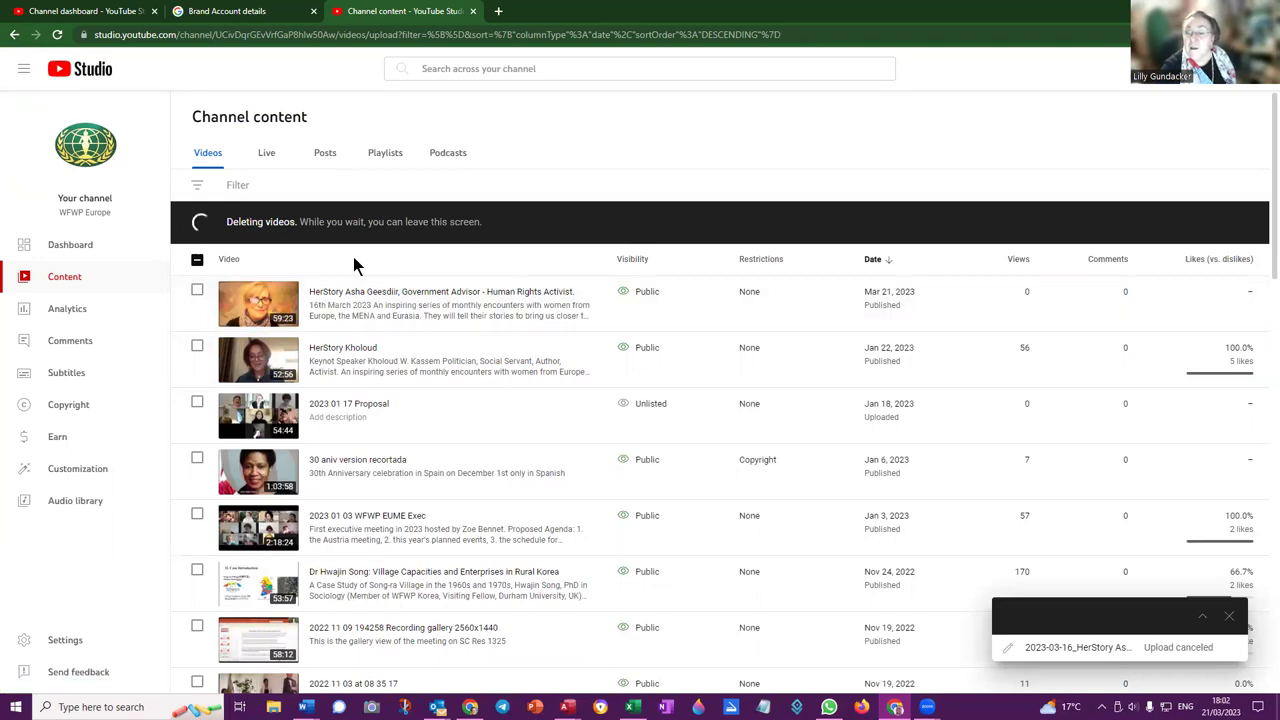
# - Review the published HerStory video's title and description, pick the red-headscarf frame as thumbnail, and save
pyautogui.click(276, 300)
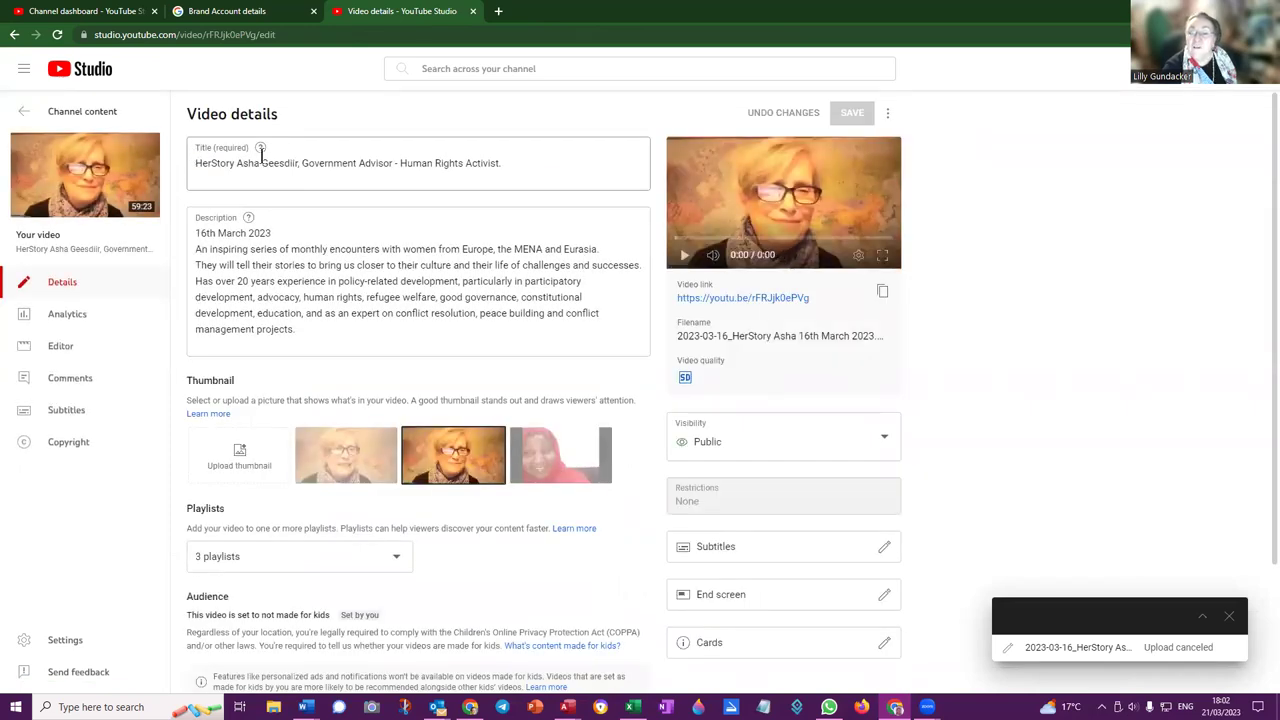
pyautogui.click(609, 165)
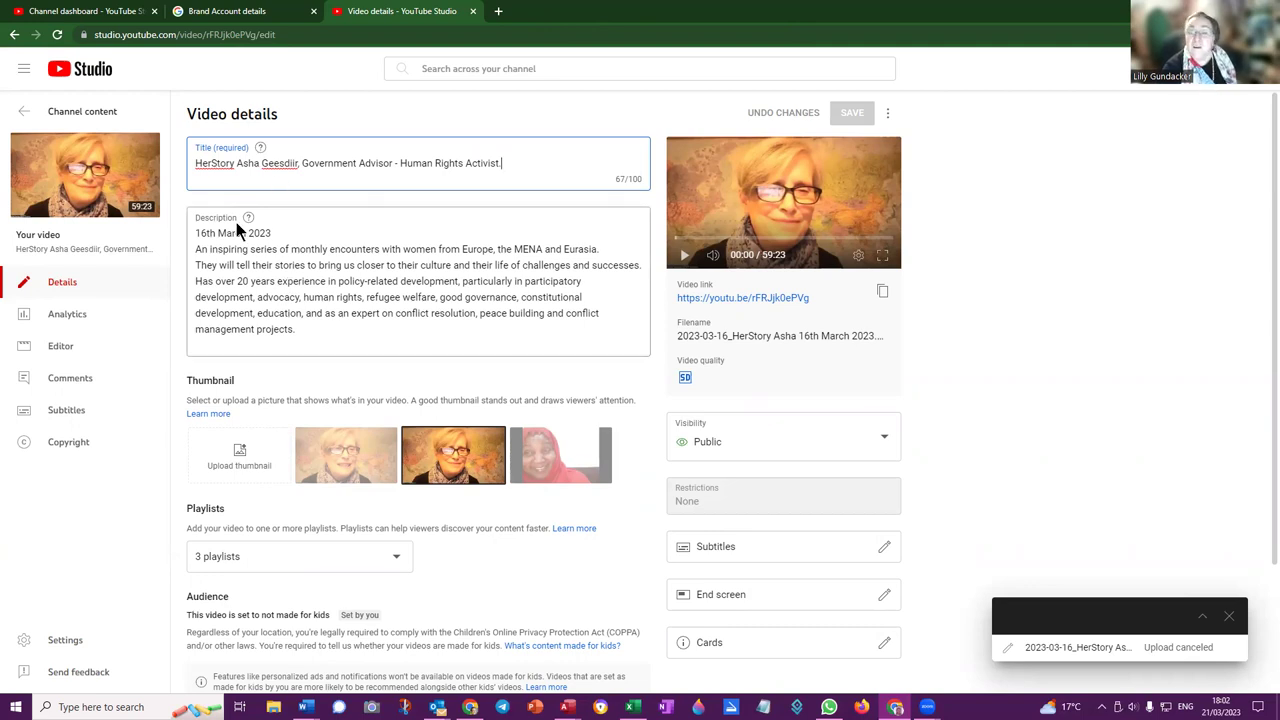
pyautogui.click(605, 338)
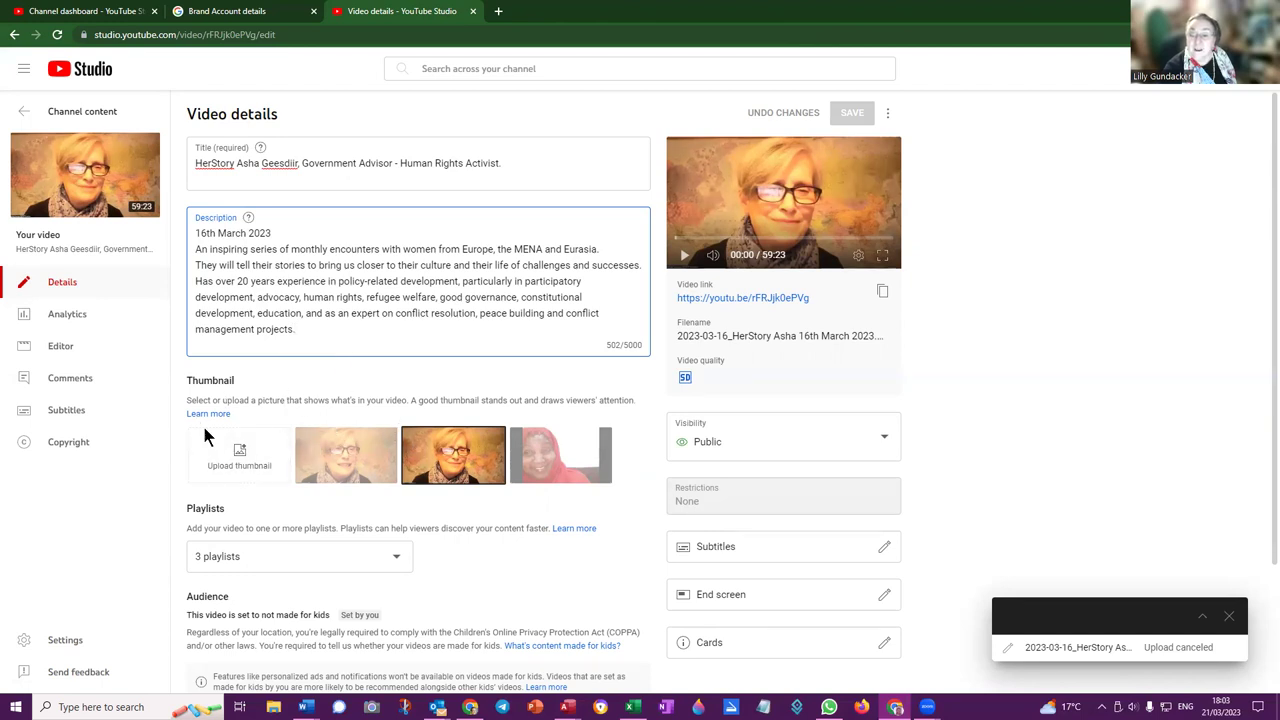
pyautogui.click(556, 455)
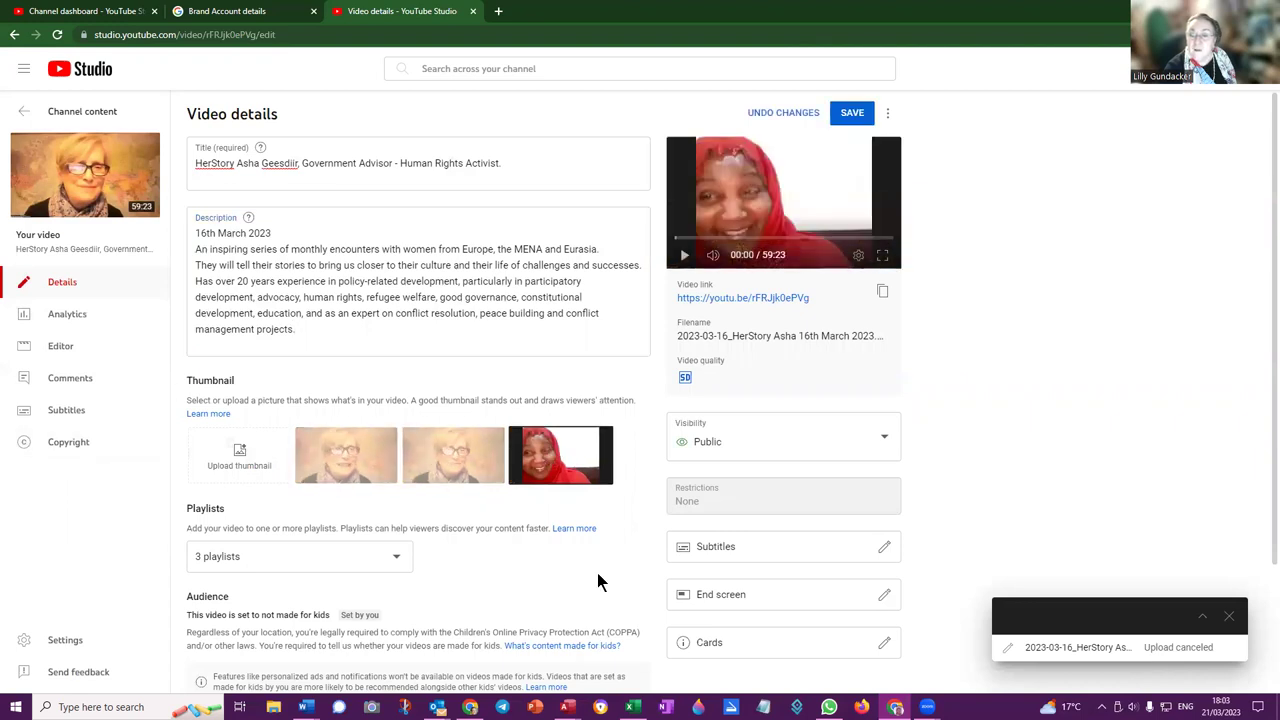
pyautogui.click(852, 112)
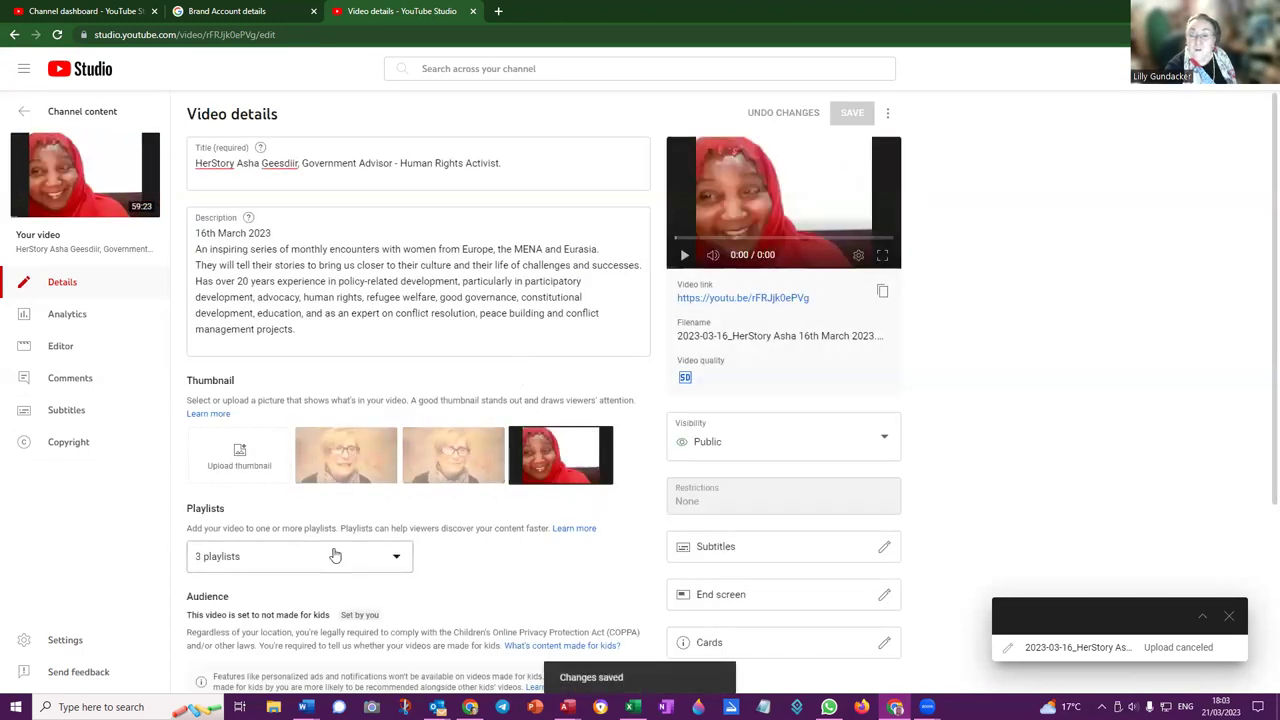
# - Check the video's three playlists, then use Show more to reveal paid promotion, chapters and tags settings
pyautogui.click(394, 557)
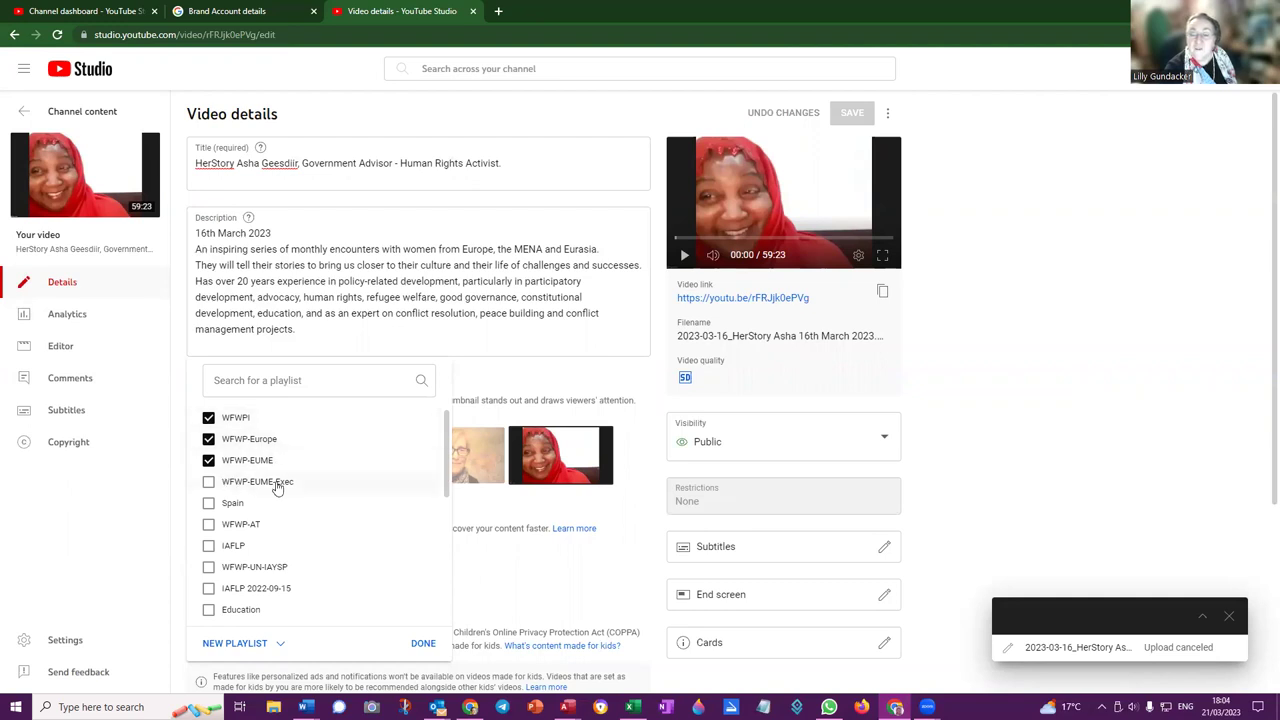
pyautogui.scroll(-5, 330, 505)
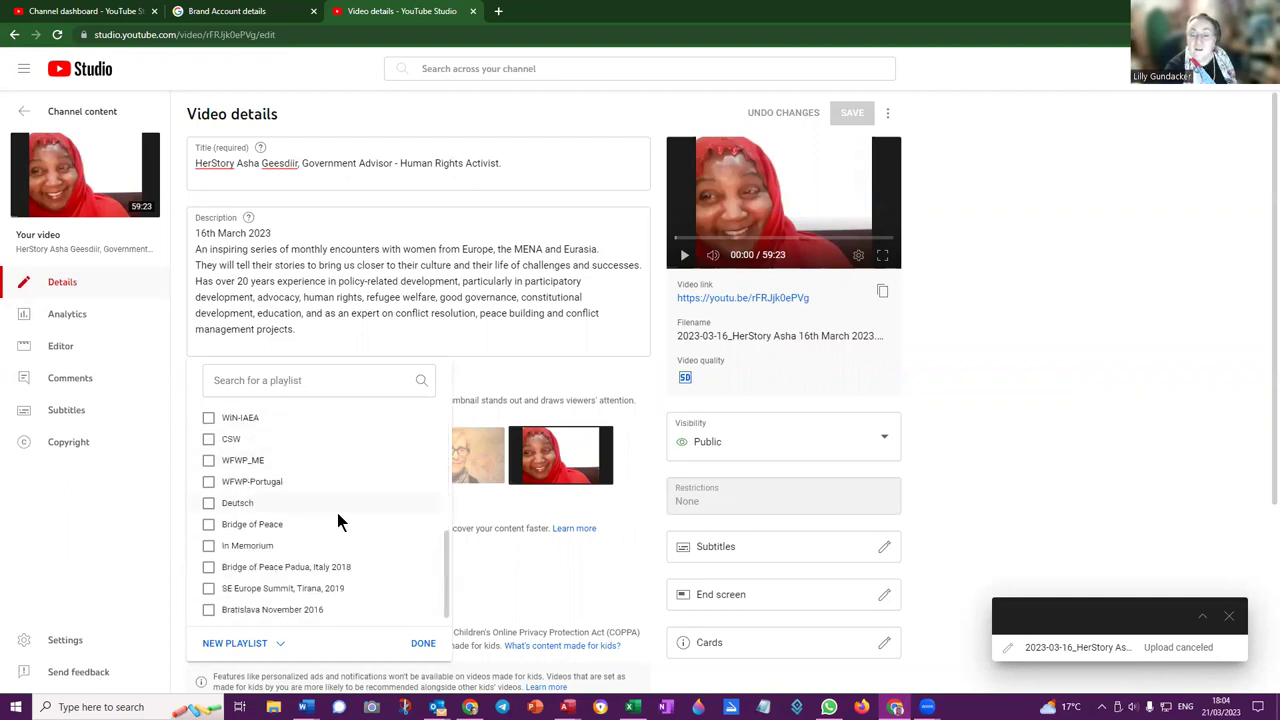
pyautogui.scroll(5, 338, 506)
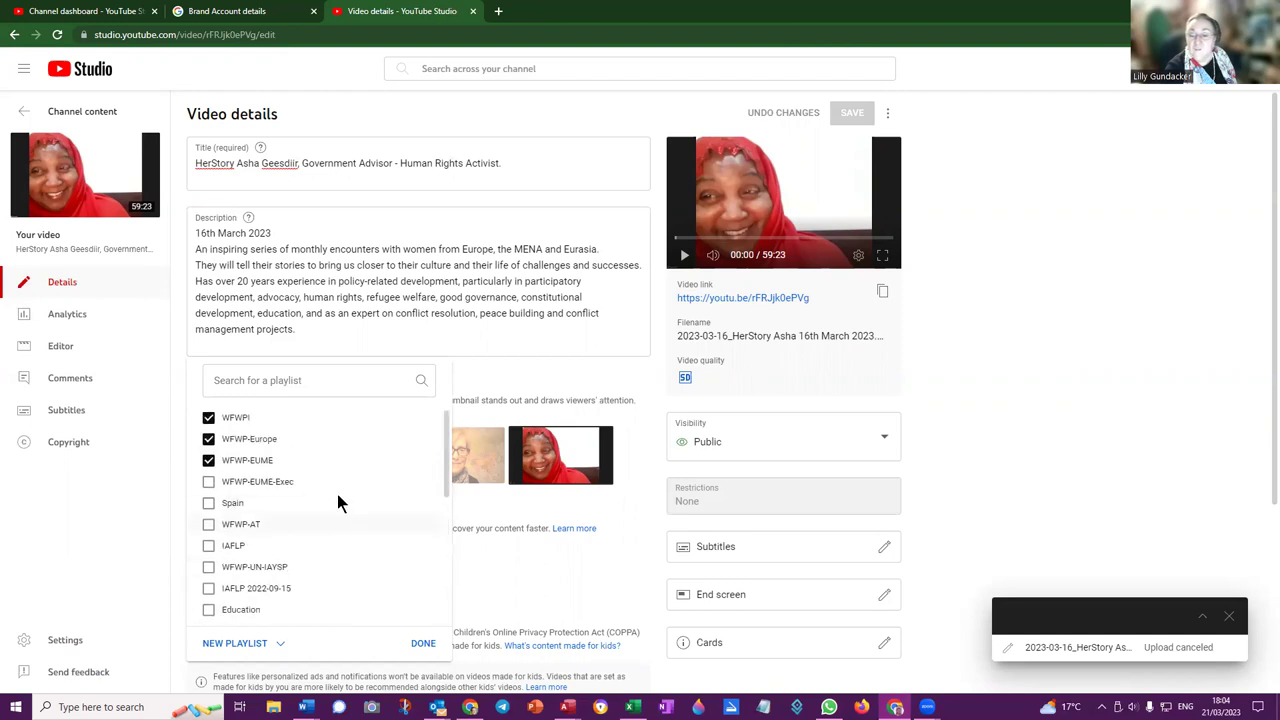
pyautogui.click(423, 648)
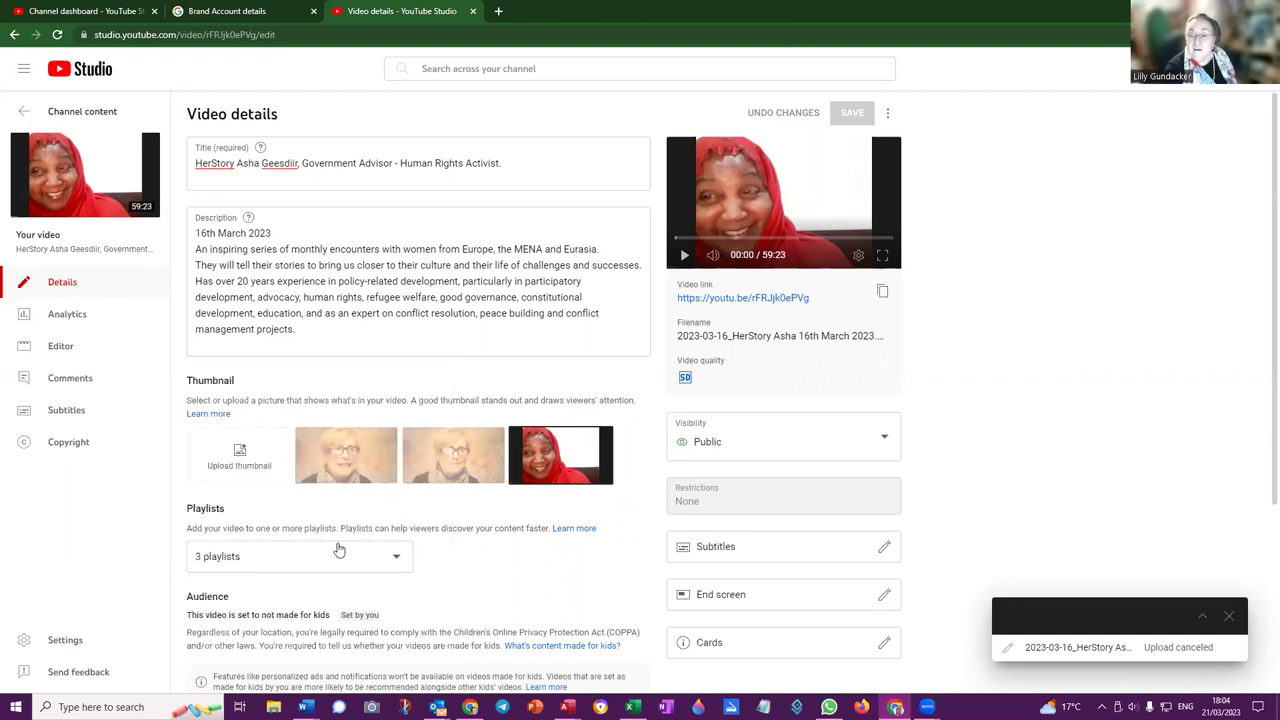
pyautogui.scroll(-3, 330, 540)
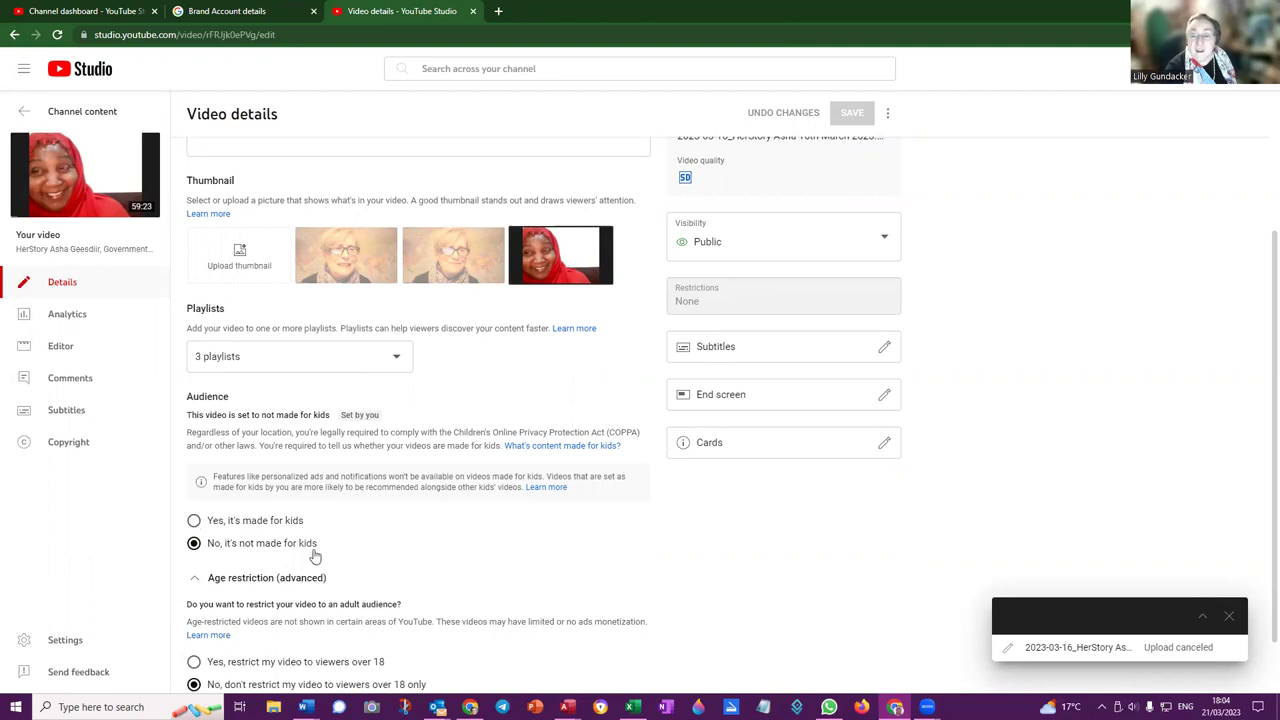
pyautogui.scroll(-1, 340, 558)
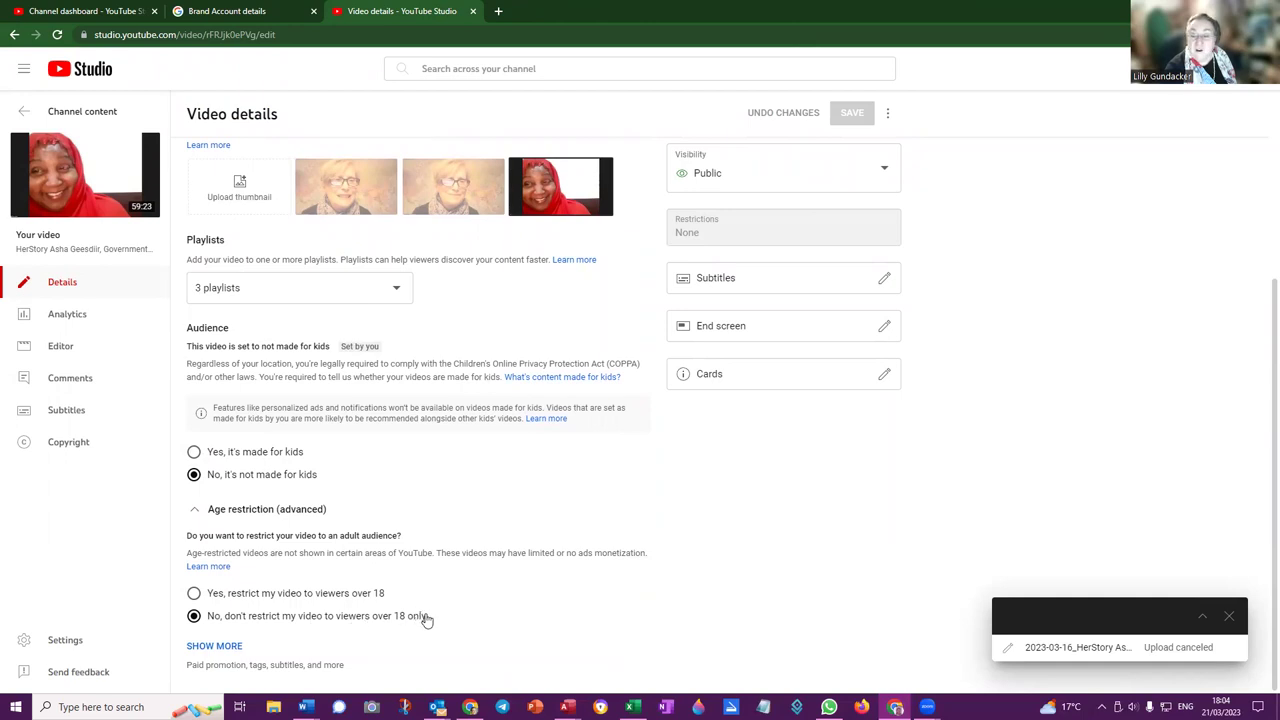
pyautogui.click(214, 647)
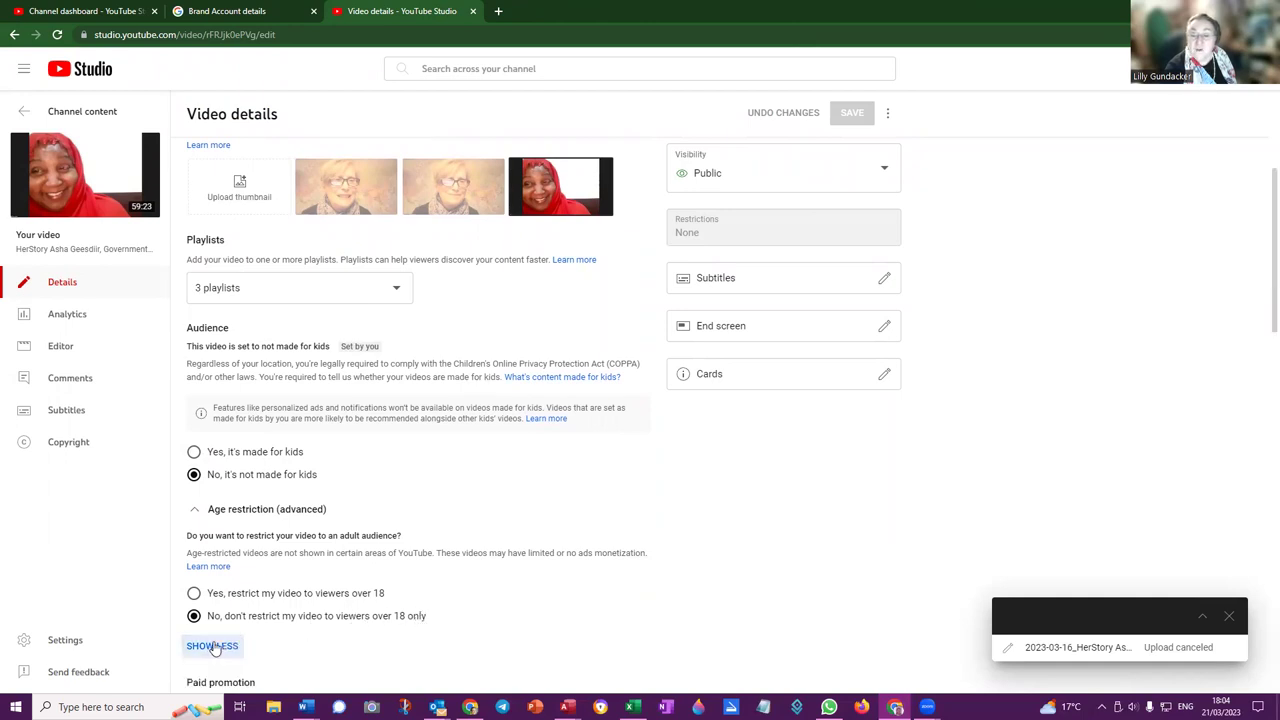
pyautogui.scroll(-2, 403, 611)
pyautogui.scroll(-2, 386, 580)
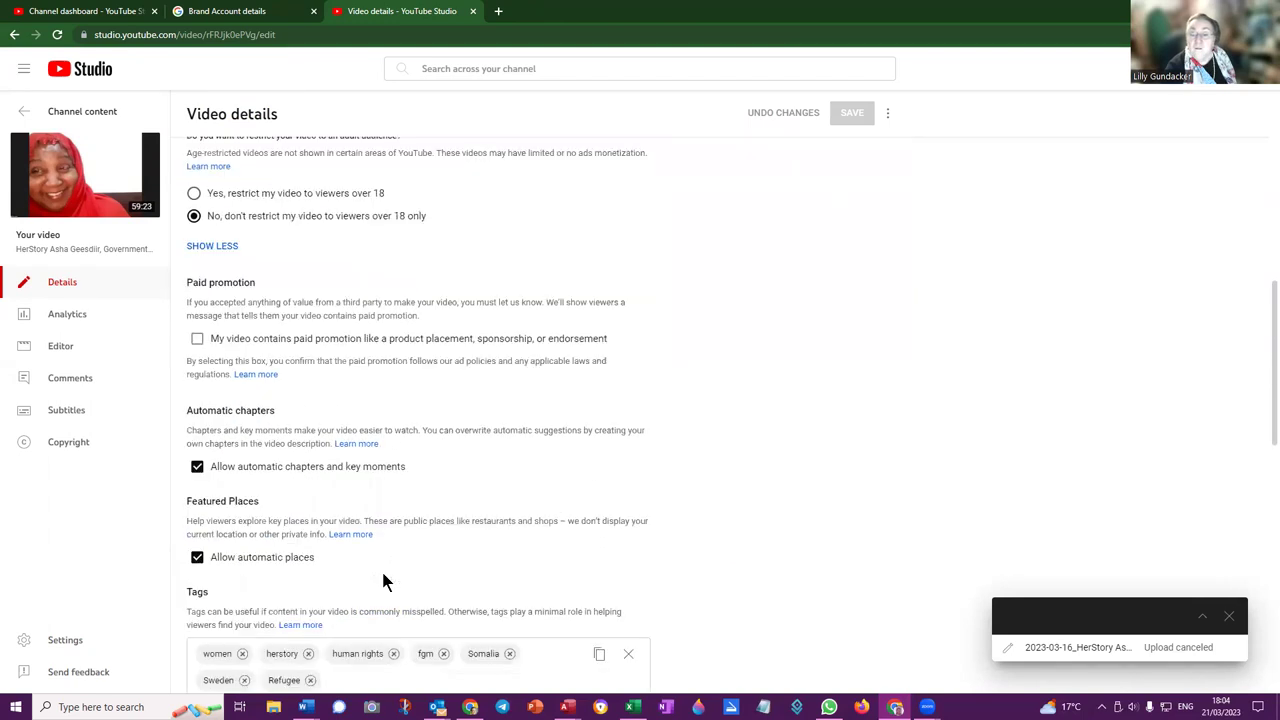
pyautogui.scroll(-2, 333, 558)
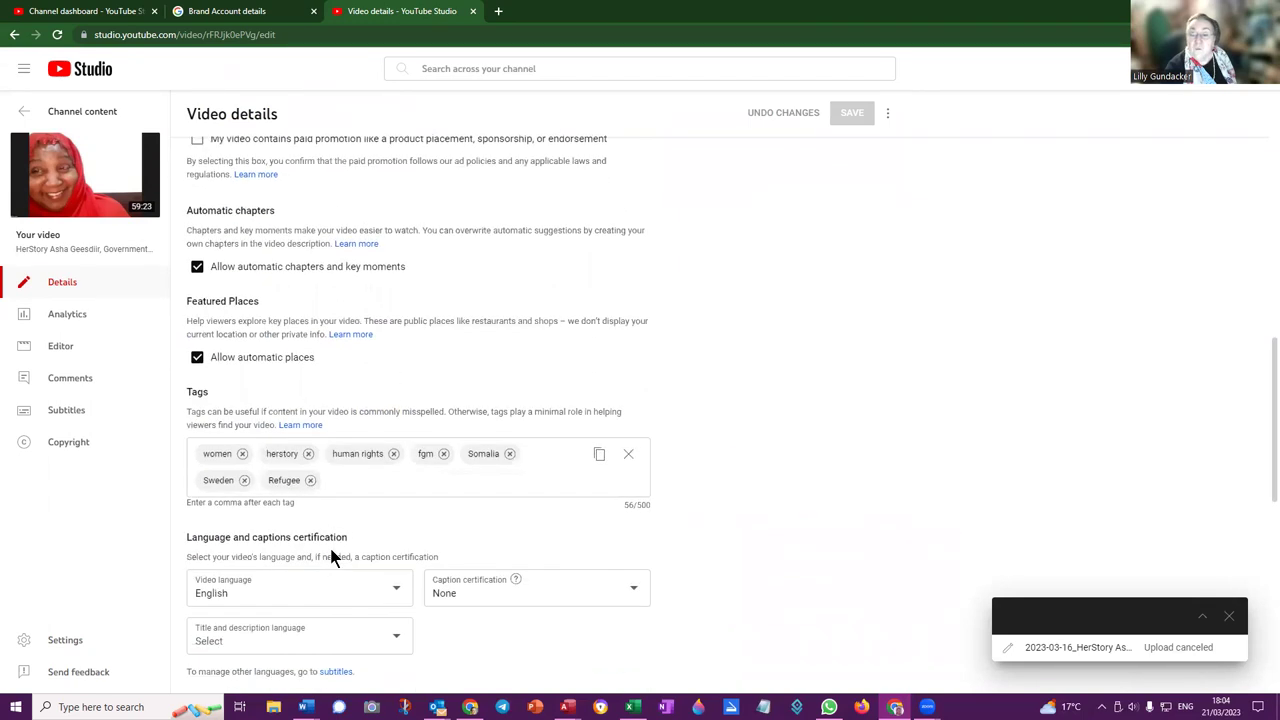
pyautogui.click(390, 478)
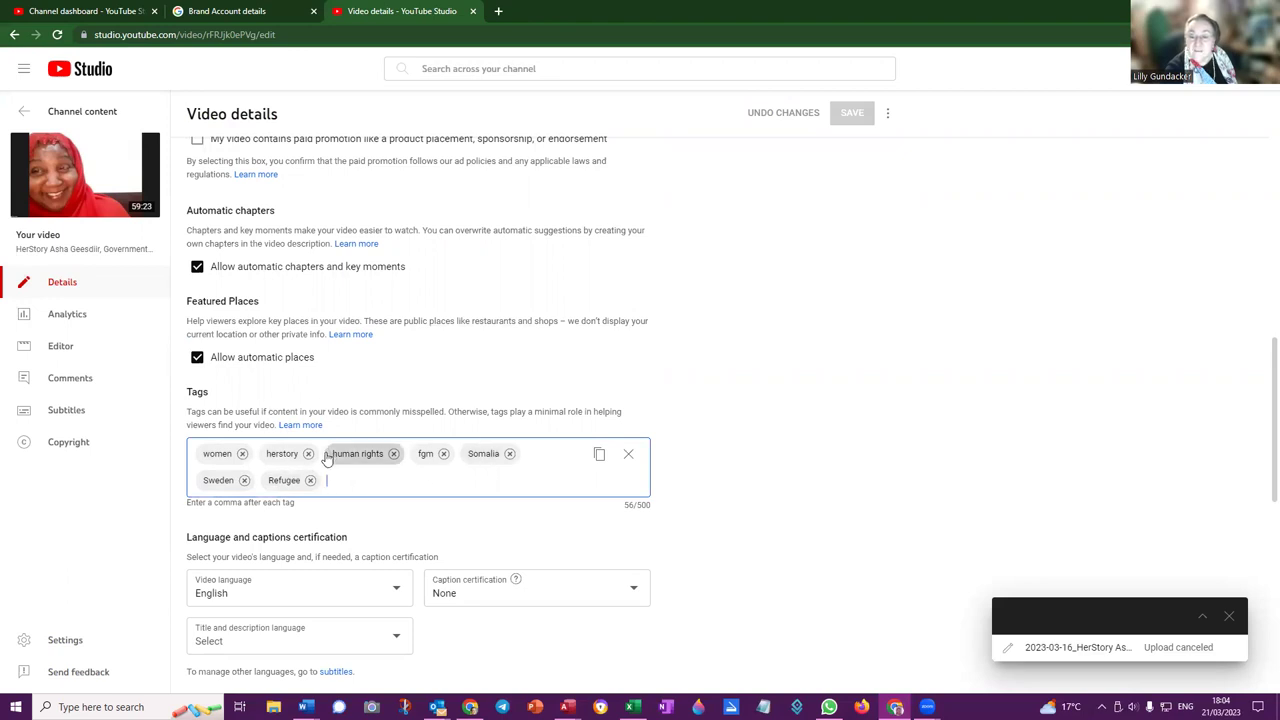
pyautogui.scroll(-1, 362, 474)
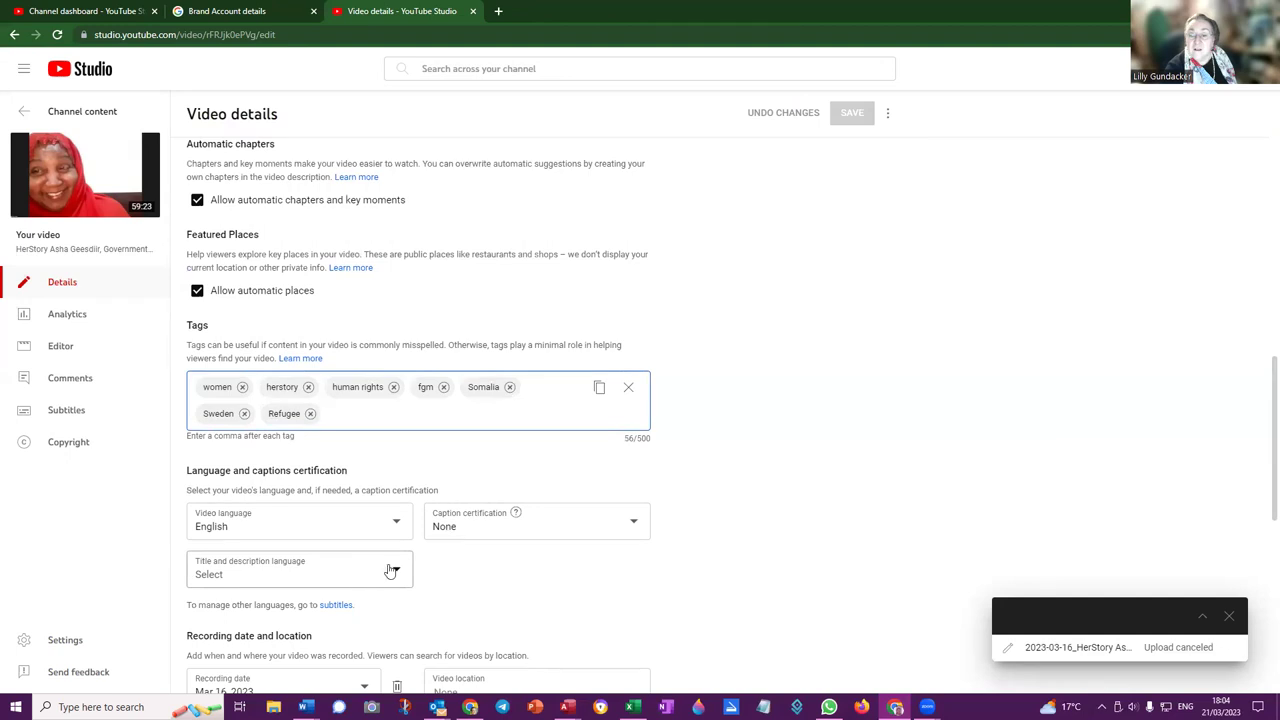
pyautogui.scroll(-2, 397, 565)
pyautogui.scroll(-2, 360, 498)
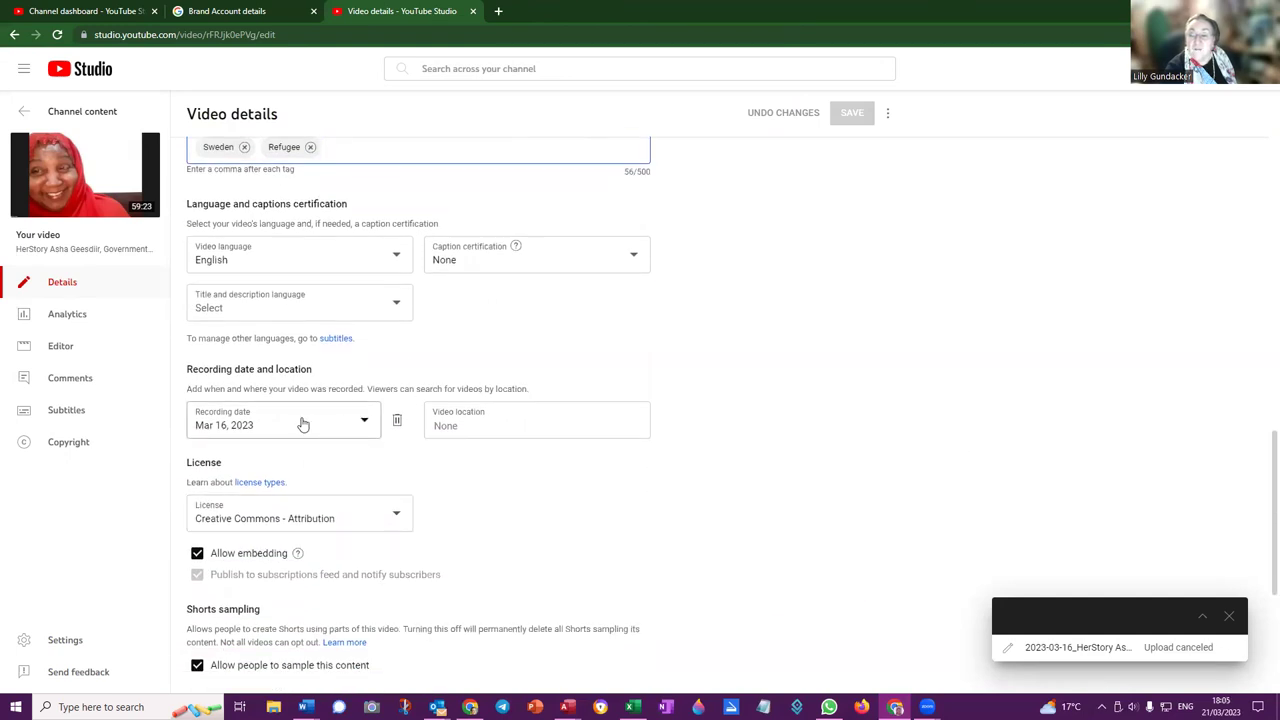
# - Set the video's recording date to Mar 16, 2023
pyautogui.click(362, 423)
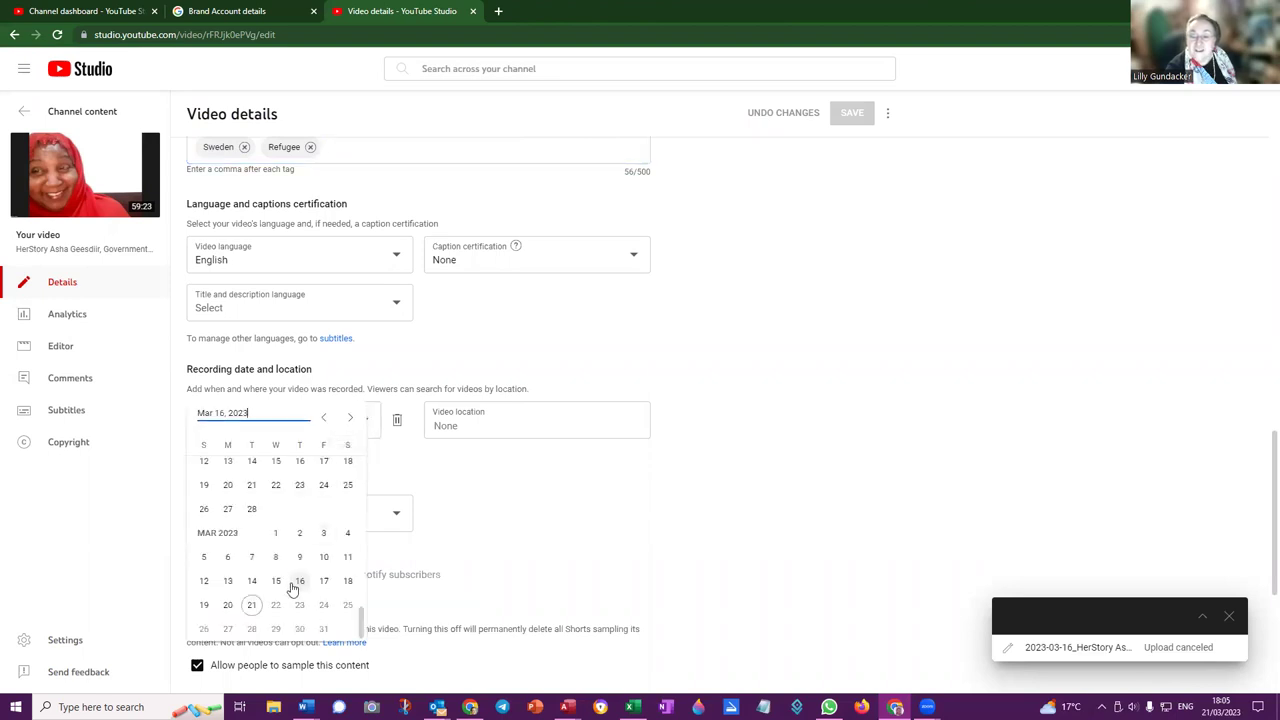
pyautogui.click(300, 582)
pyautogui.click(299, 581)
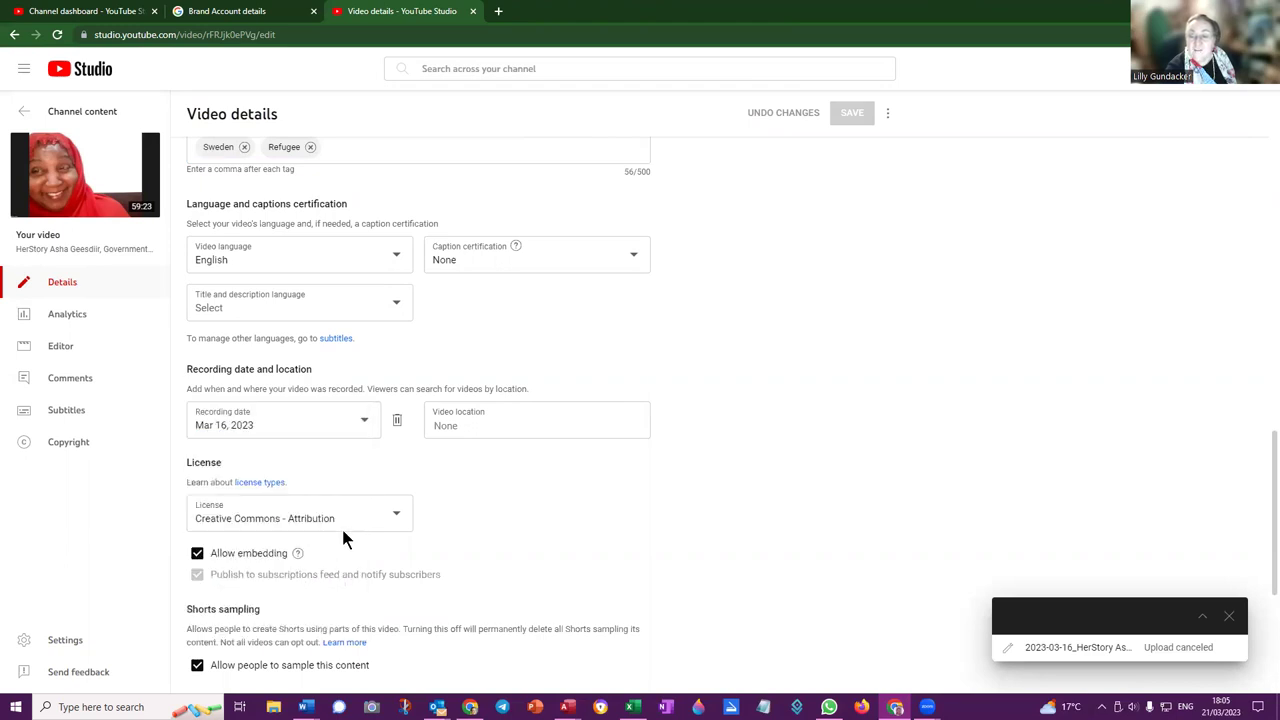
# - Choose Creative Commons - Attribution as the video's licence
pyautogui.scroll(-1, 455, 555)
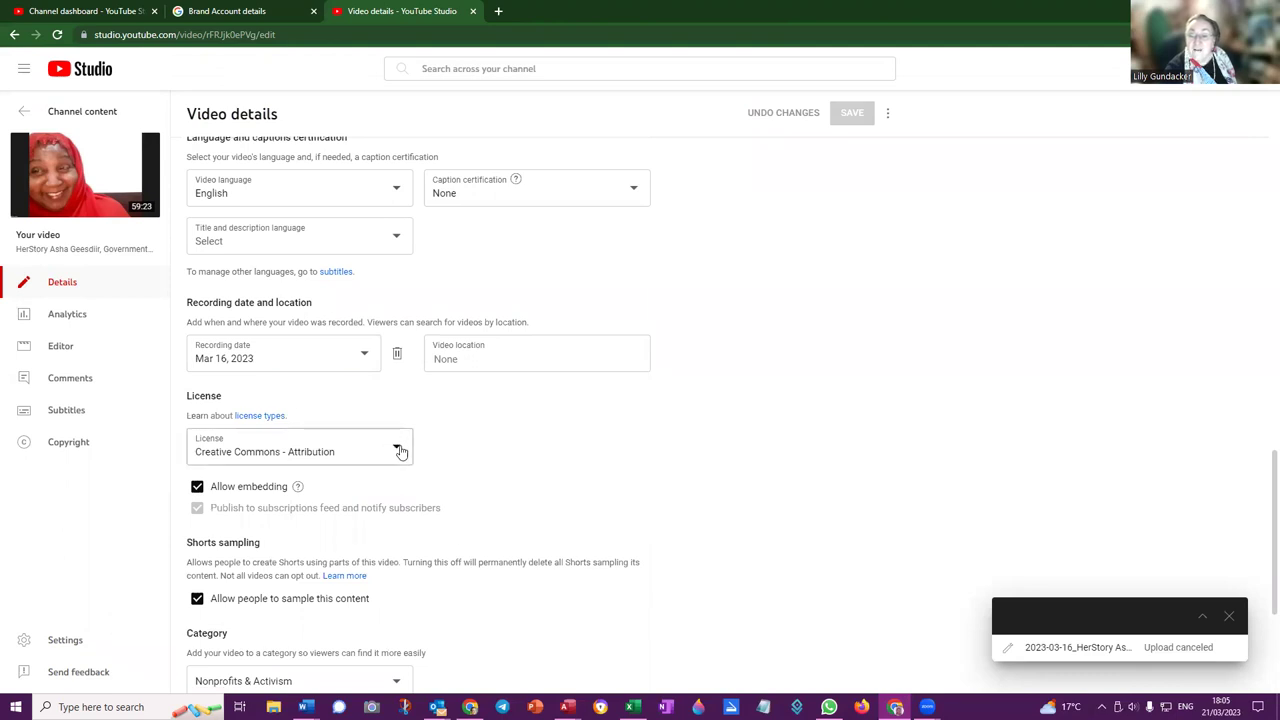
pyautogui.click(399, 451)
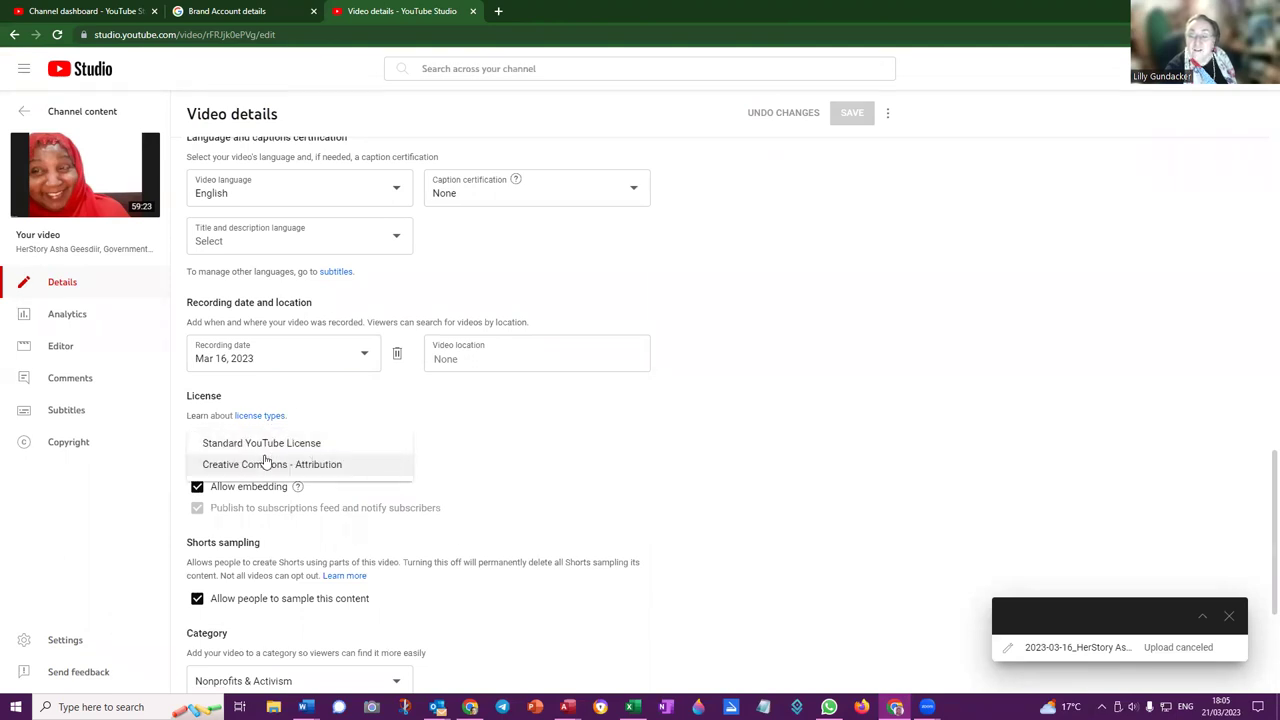
pyautogui.click(367, 466)
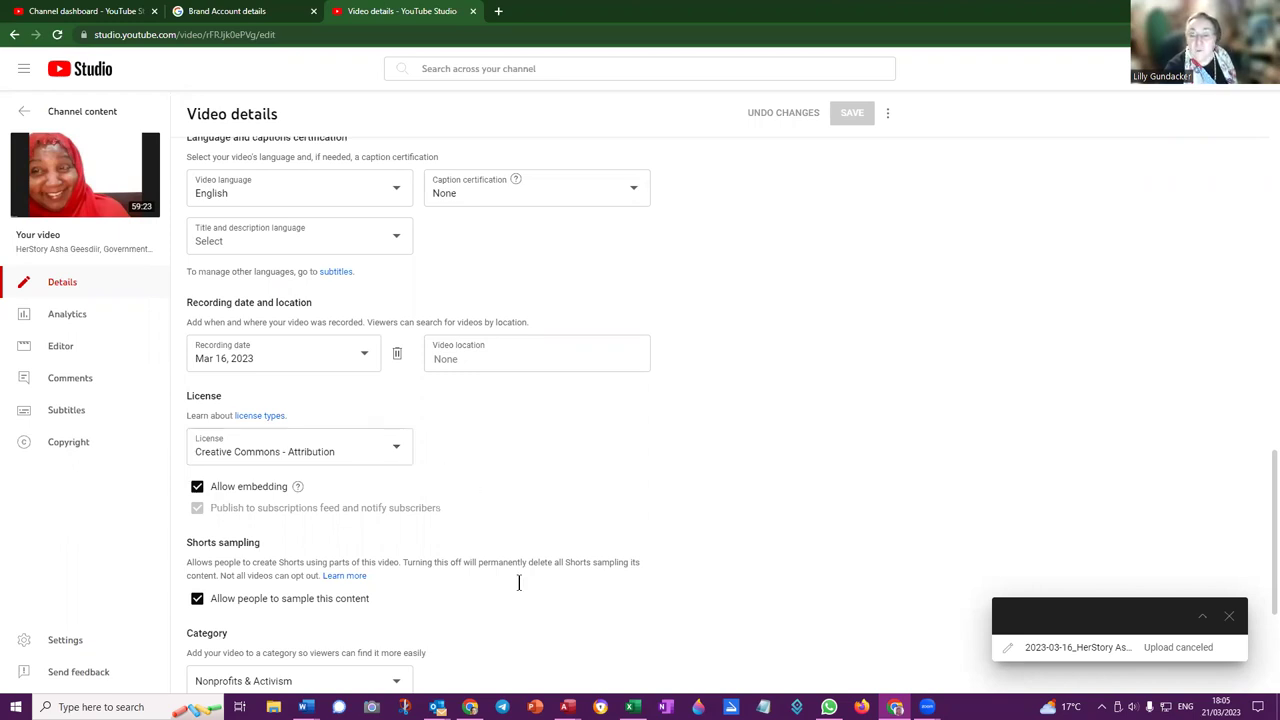
# - Leave the category as Nonprofits & Activism, scroll to the comment settings, and bring up the Start menu
pyautogui.scroll(-2, 568, 605)
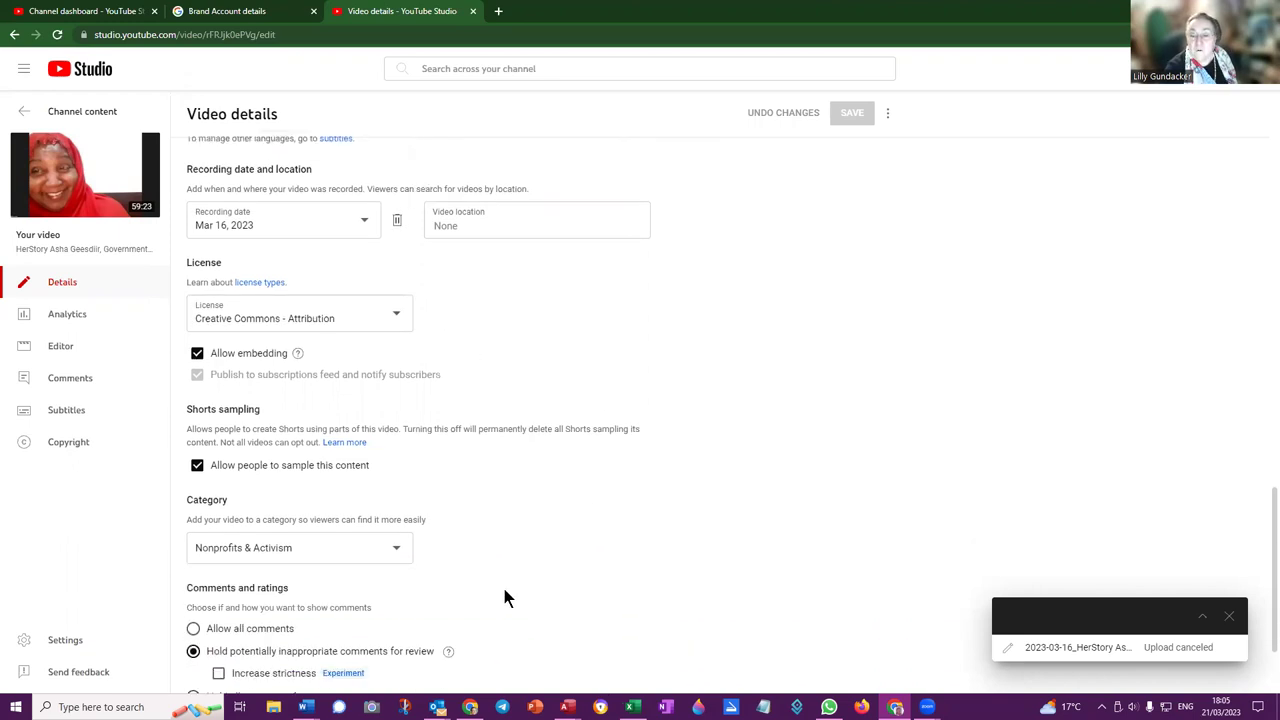
pyautogui.click(398, 548)
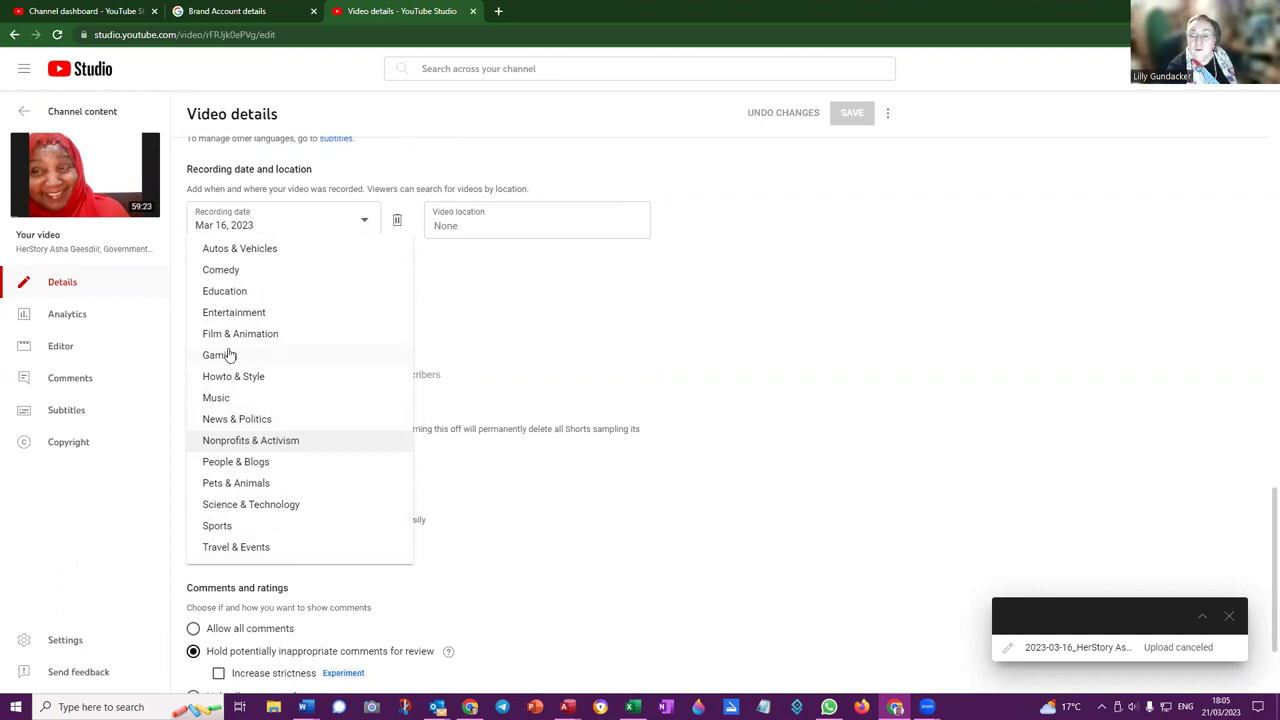
pyautogui.click(383, 566)
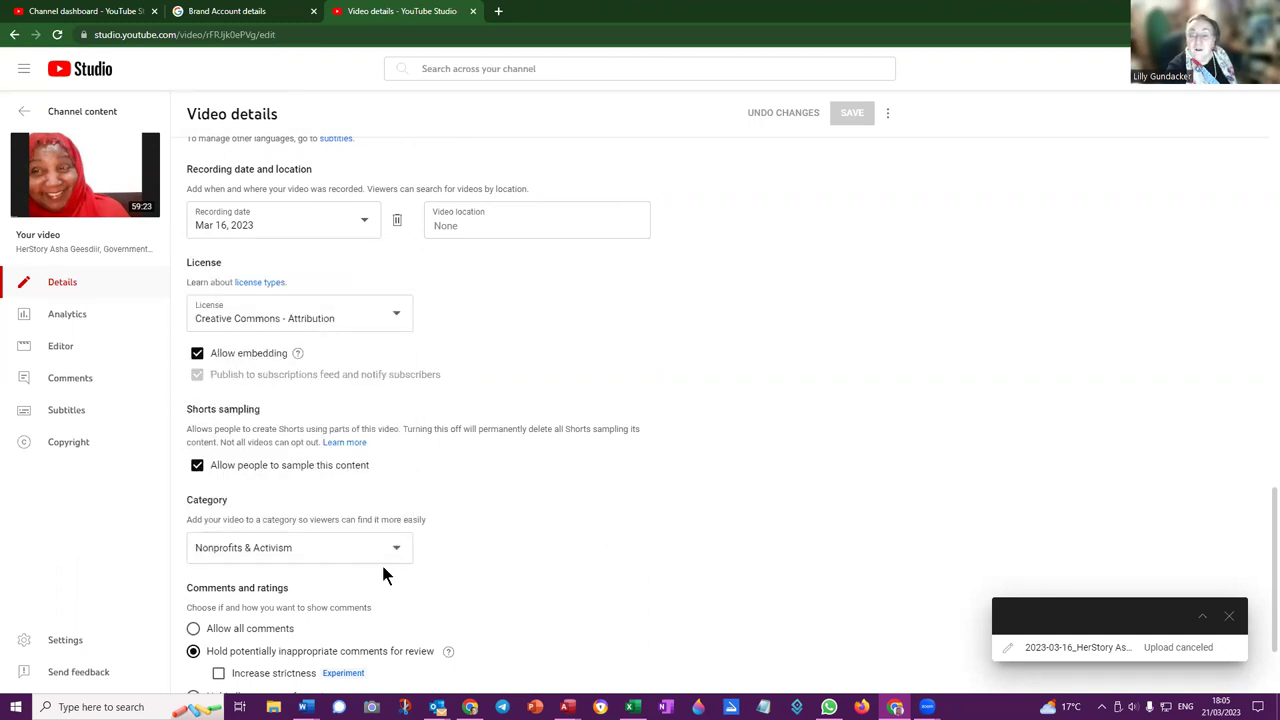
pyautogui.scroll(-2, 322, 578)
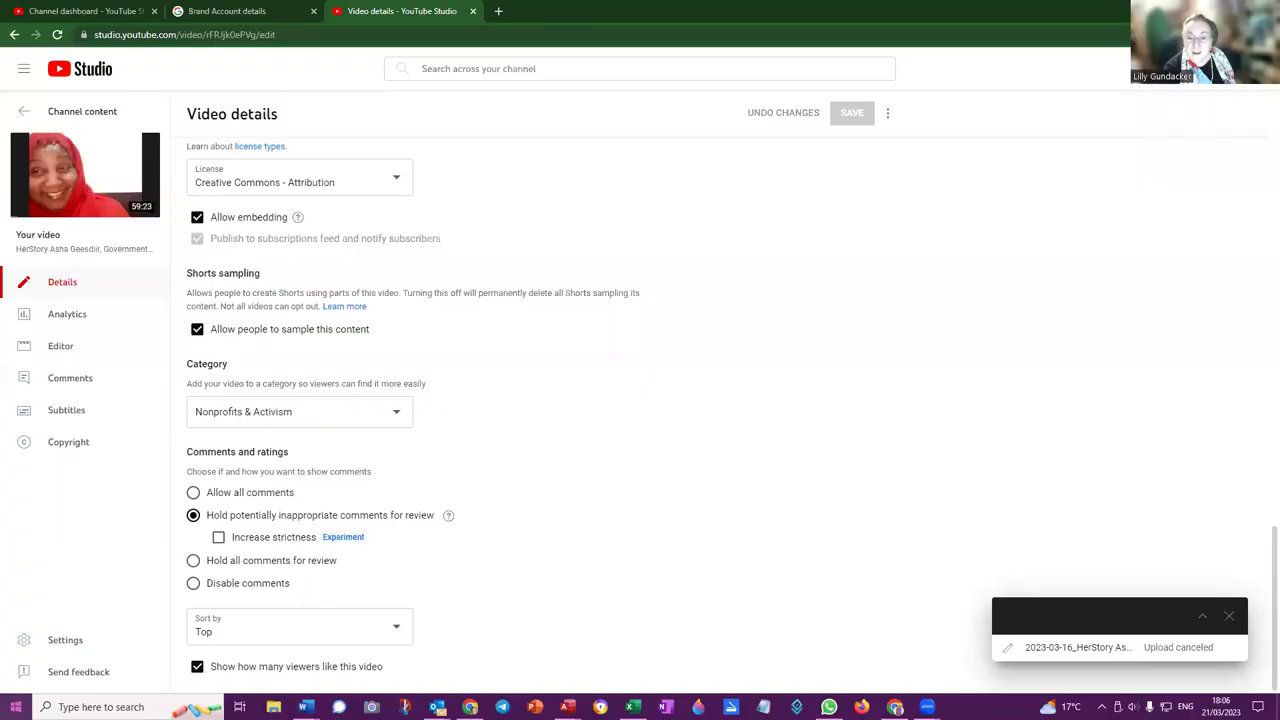
pyautogui.click(16, 707)
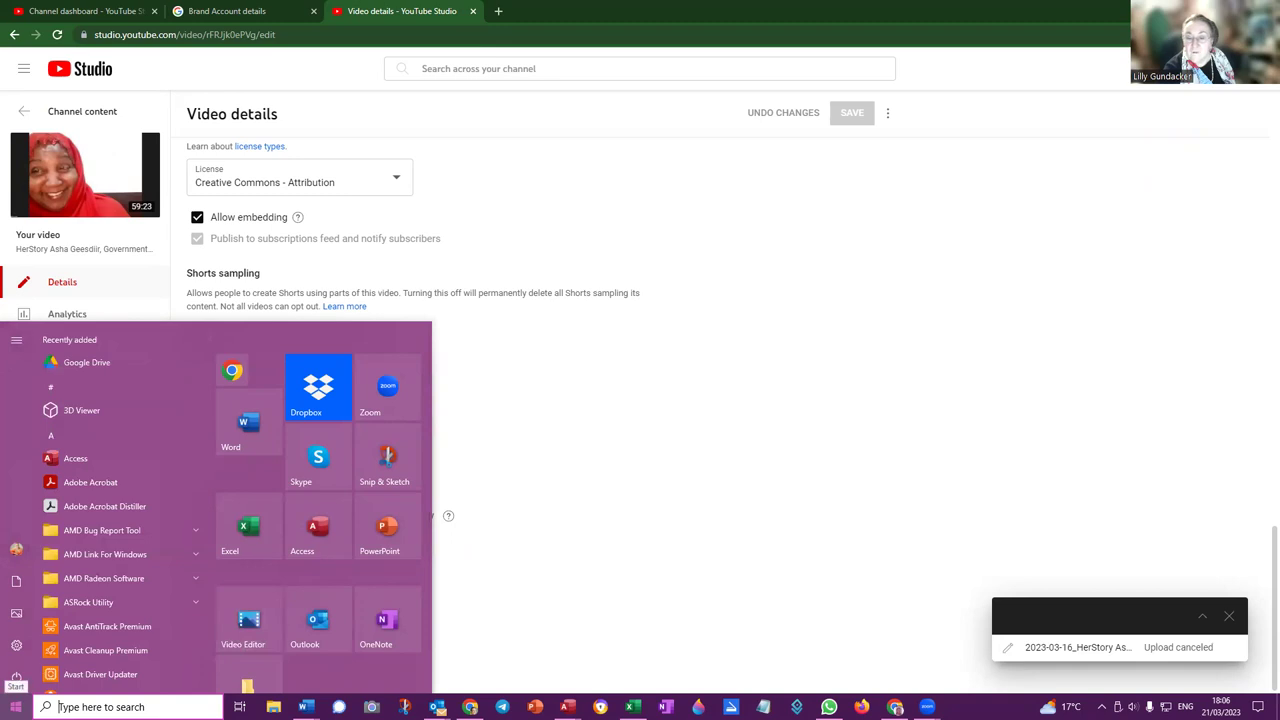
# - Launch Video Editor from Start, minimise both Access database windows, and switch to the Photos window
pyautogui.click(250, 625)
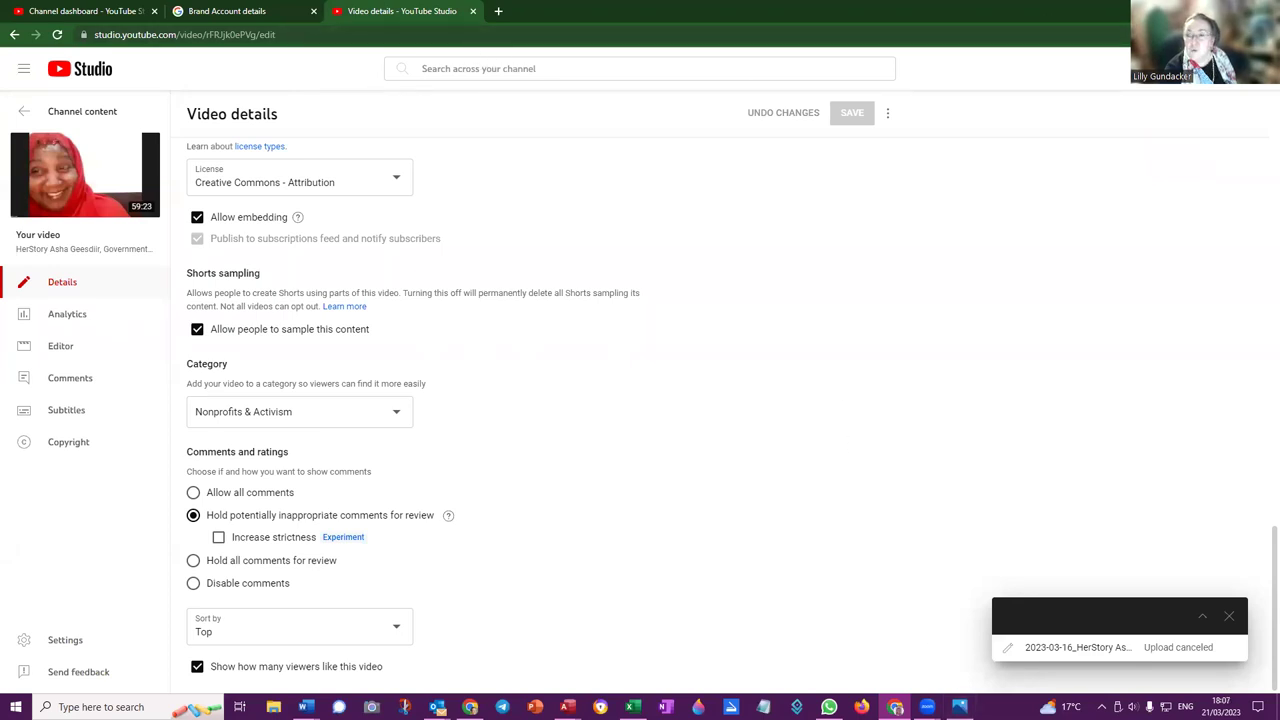
pyautogui.hotkey('alt', 'Tab')
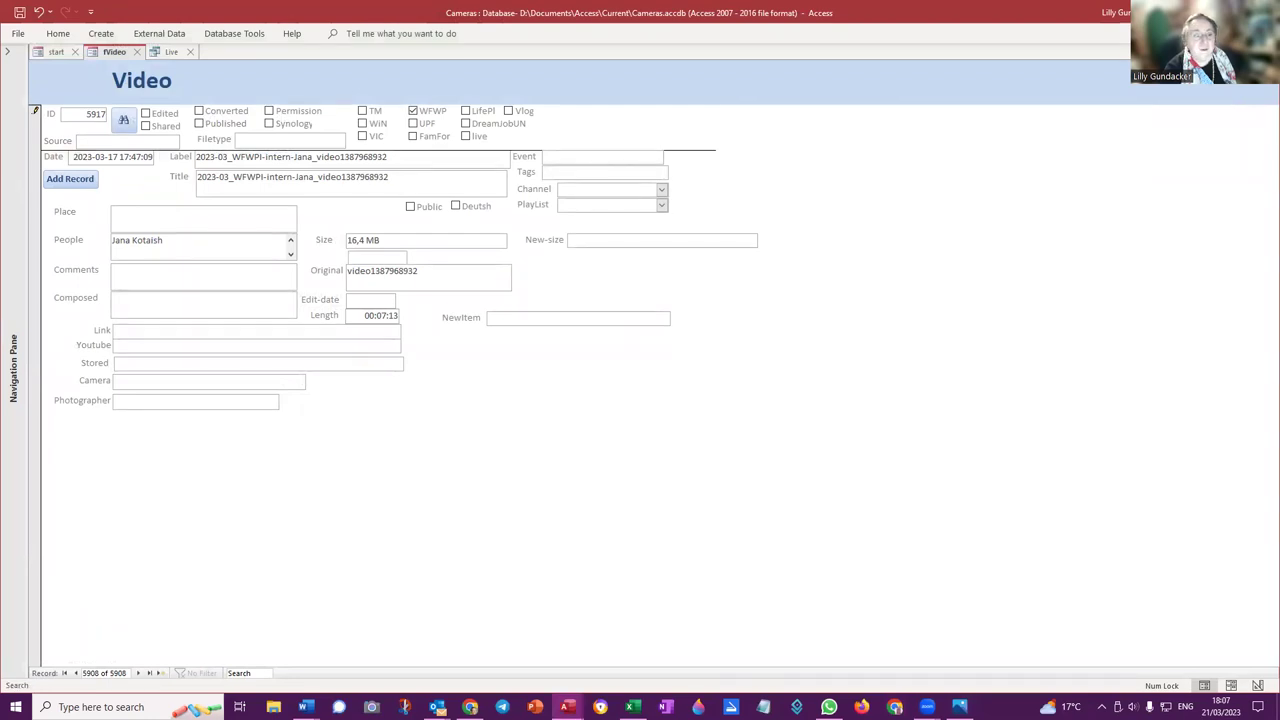
pyautogui.press('super+Down')
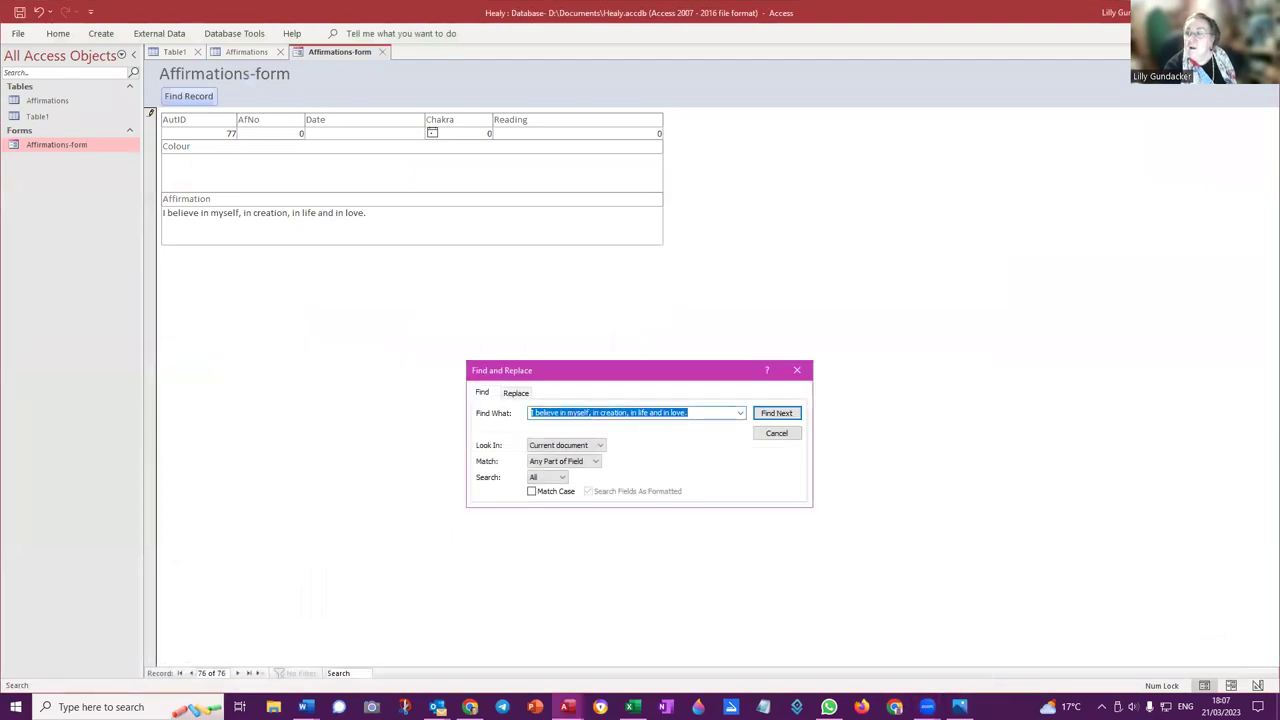
pyautogui.press('super+d')
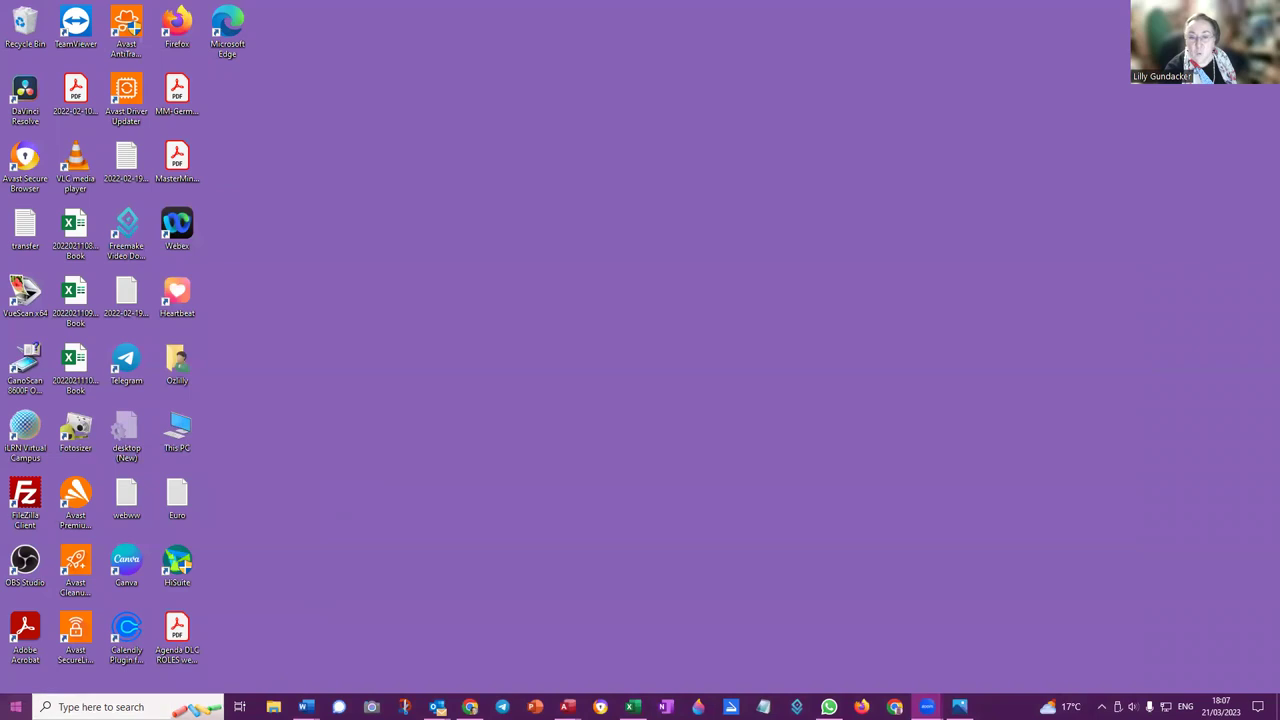
pyautogui.click(15, 707)
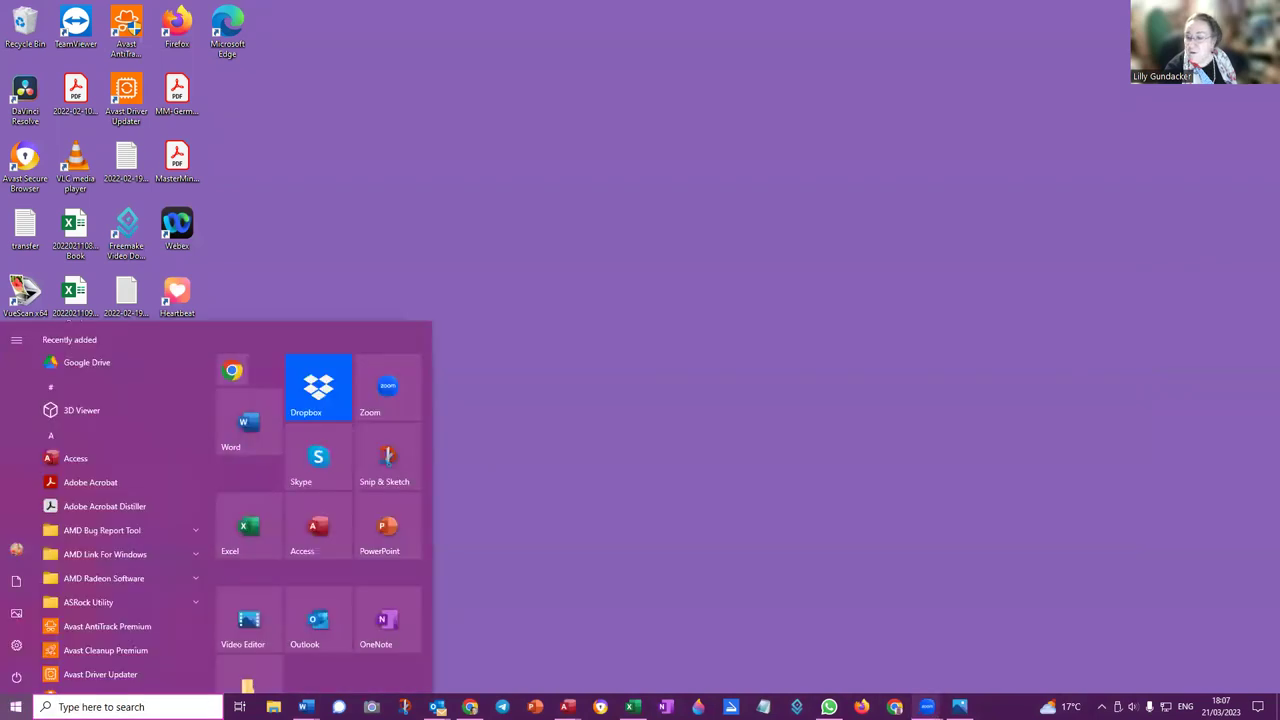
pyautogui.click(959, 707)
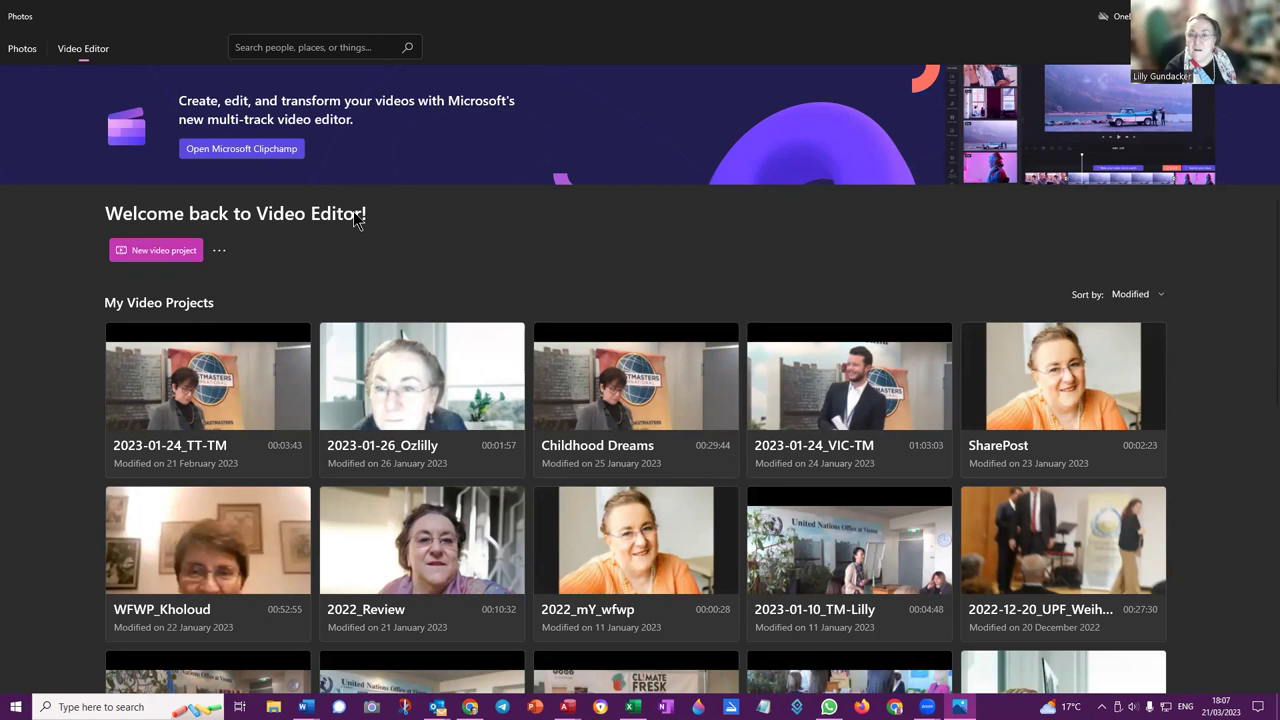
# - Create a blank video project from the Video Editor home page, reaching the 'New video' naming prompt
pyautogui.click(145, 255)
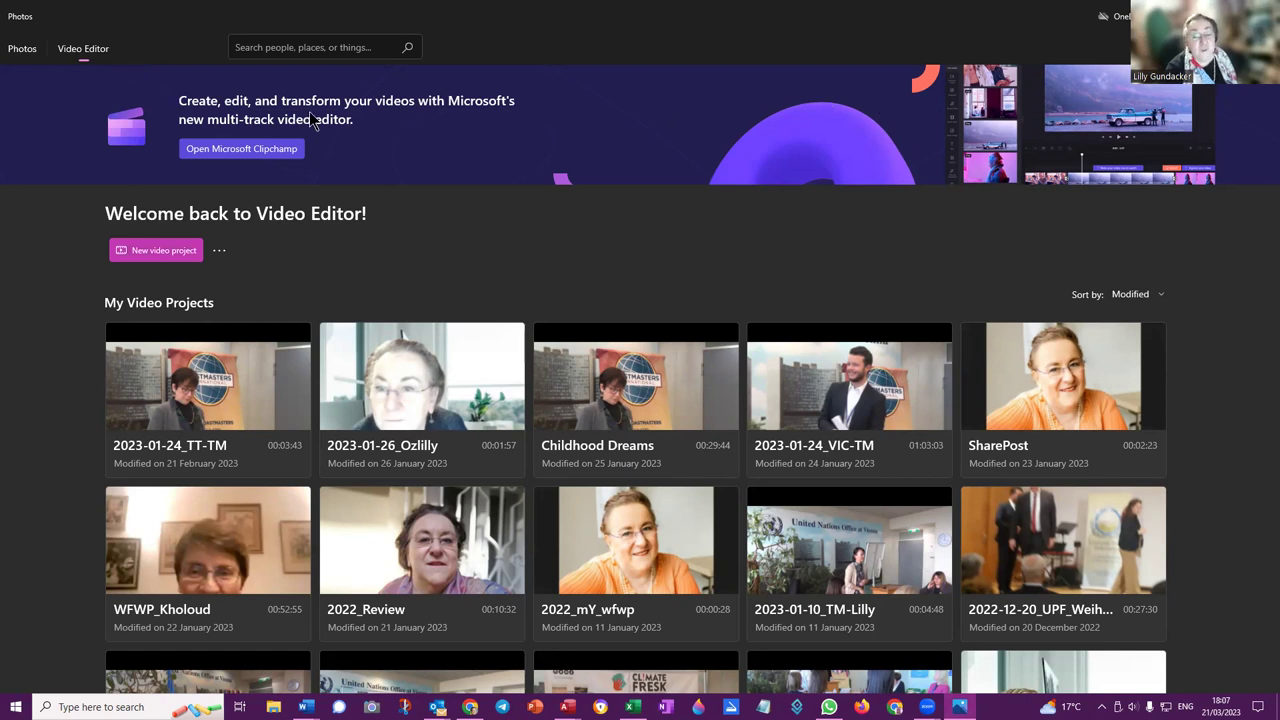
pyautogui.click(160, 252)
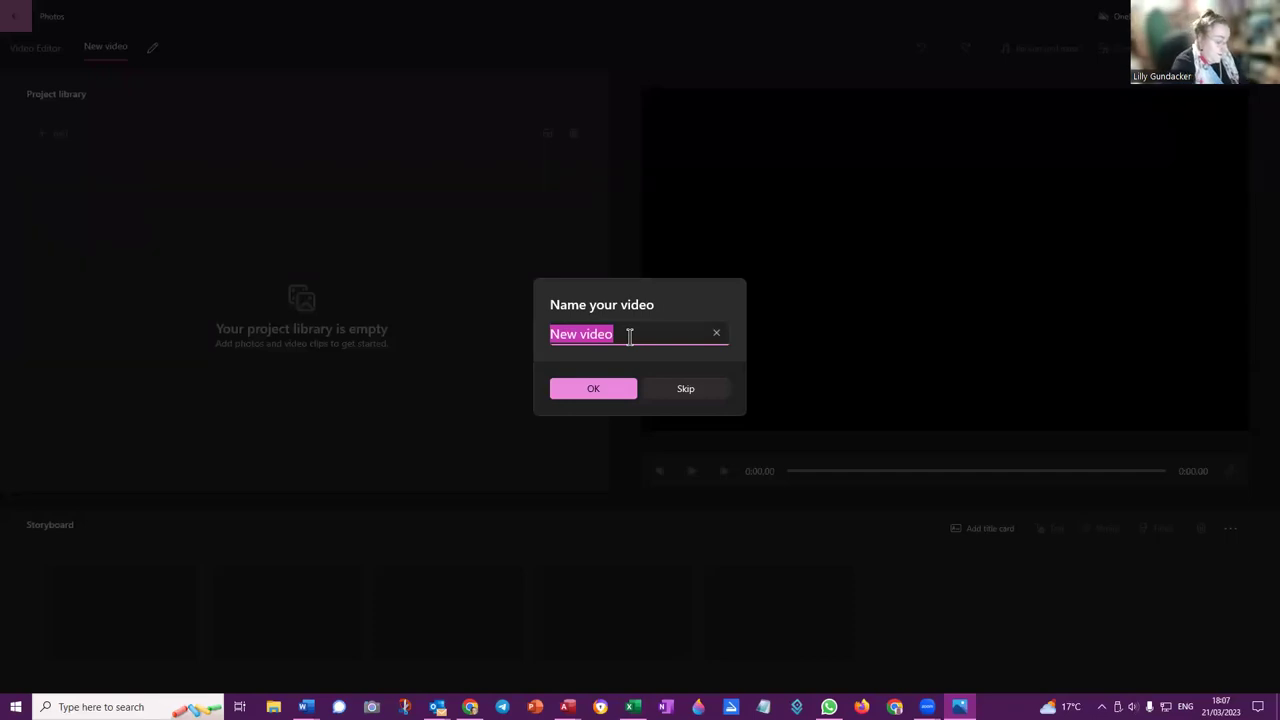
# - Enter Instruction_Video_How as the new project's name and confirm it
pyautogui.write('Instruction_Video_')
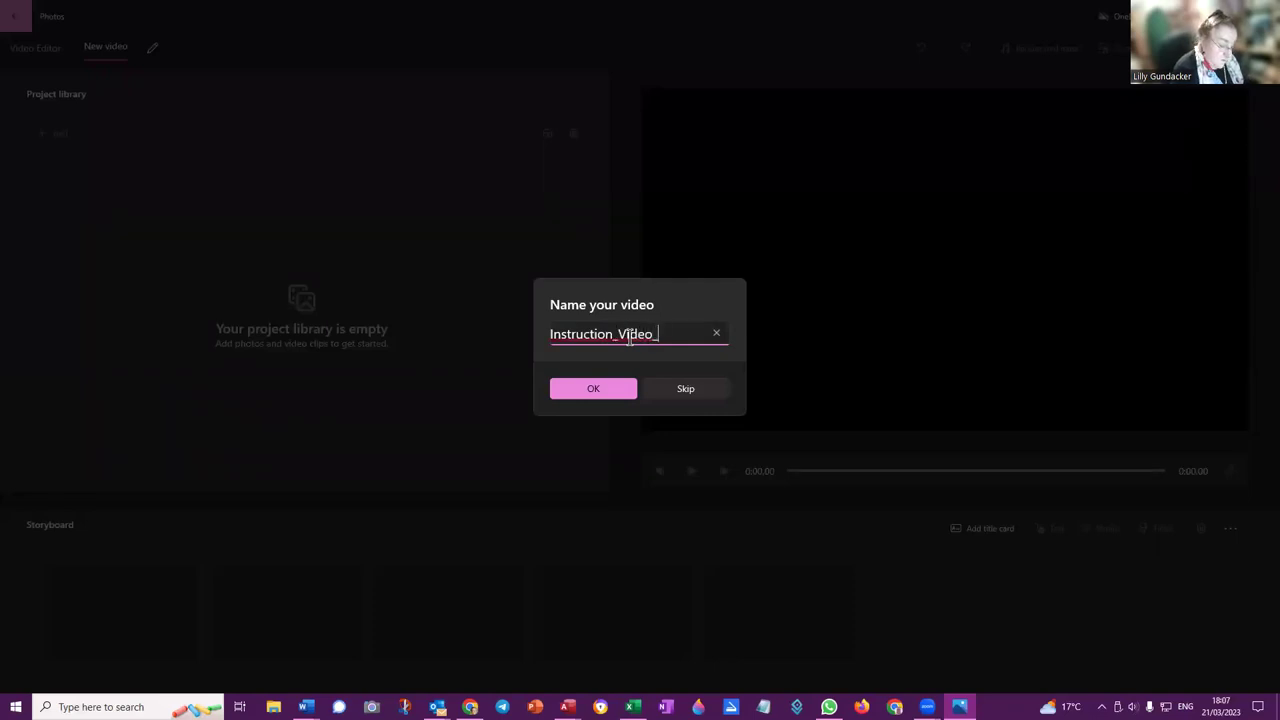
pyautogui.write('How')
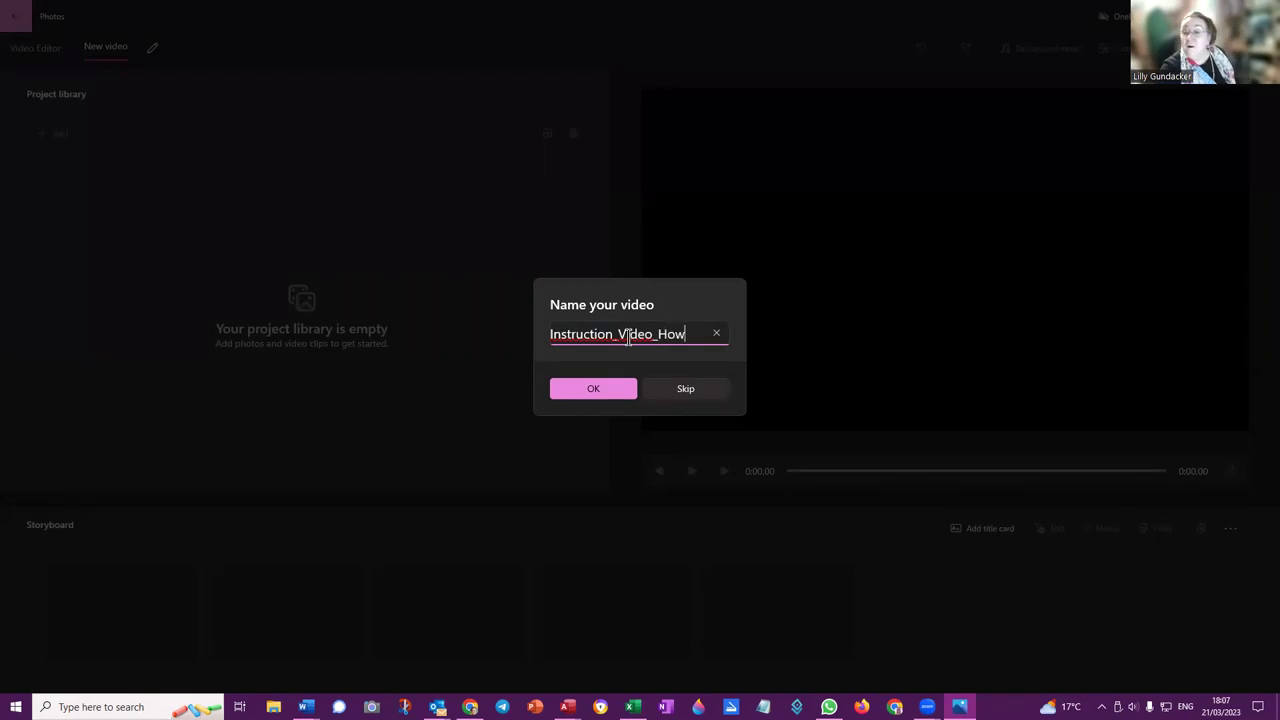
pyautogui.click(588, 387)
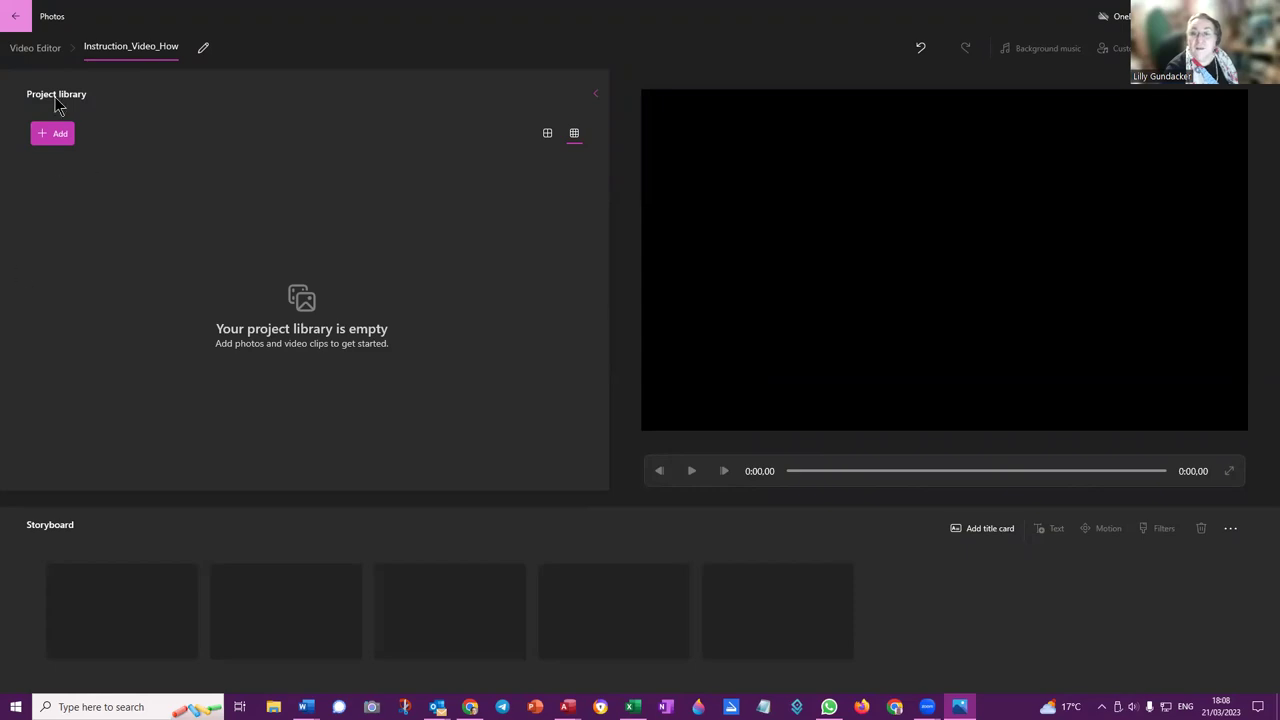
# - Import the intern presentation video from Videos/2023/03 and place it on the storyboard
pyautogui.click(57, 136)
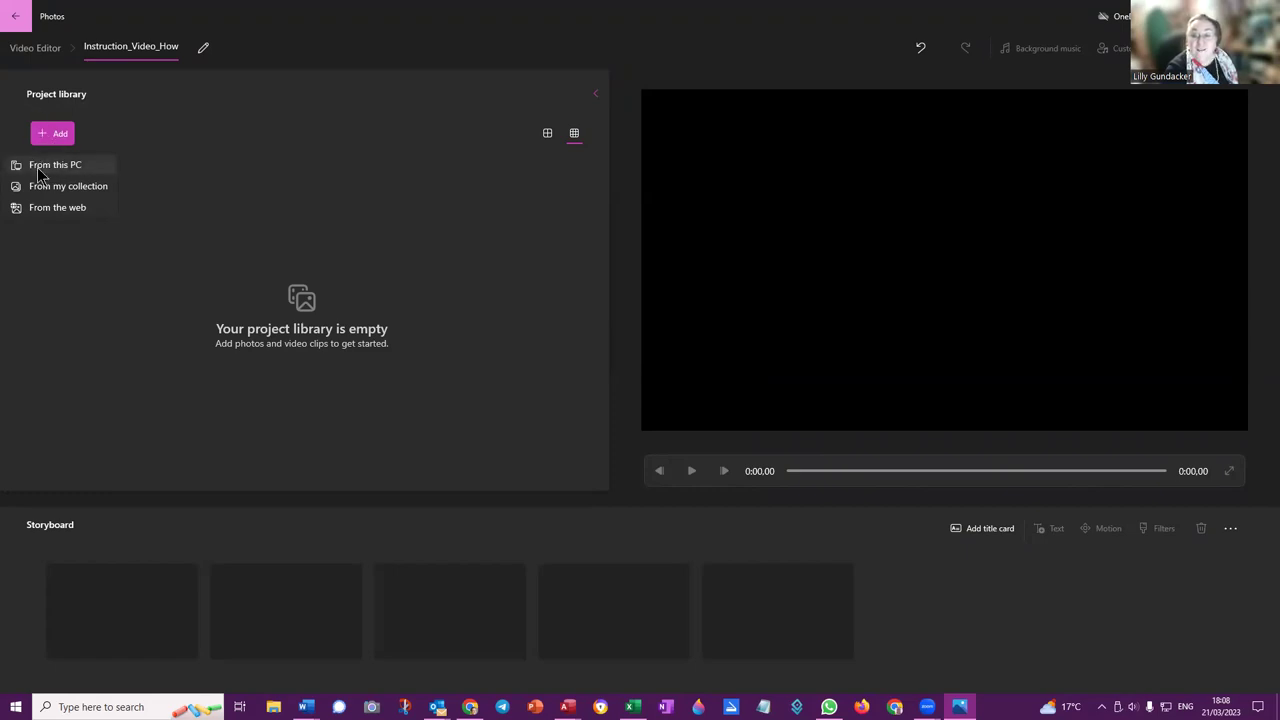
pyautogui.click(38, 167)
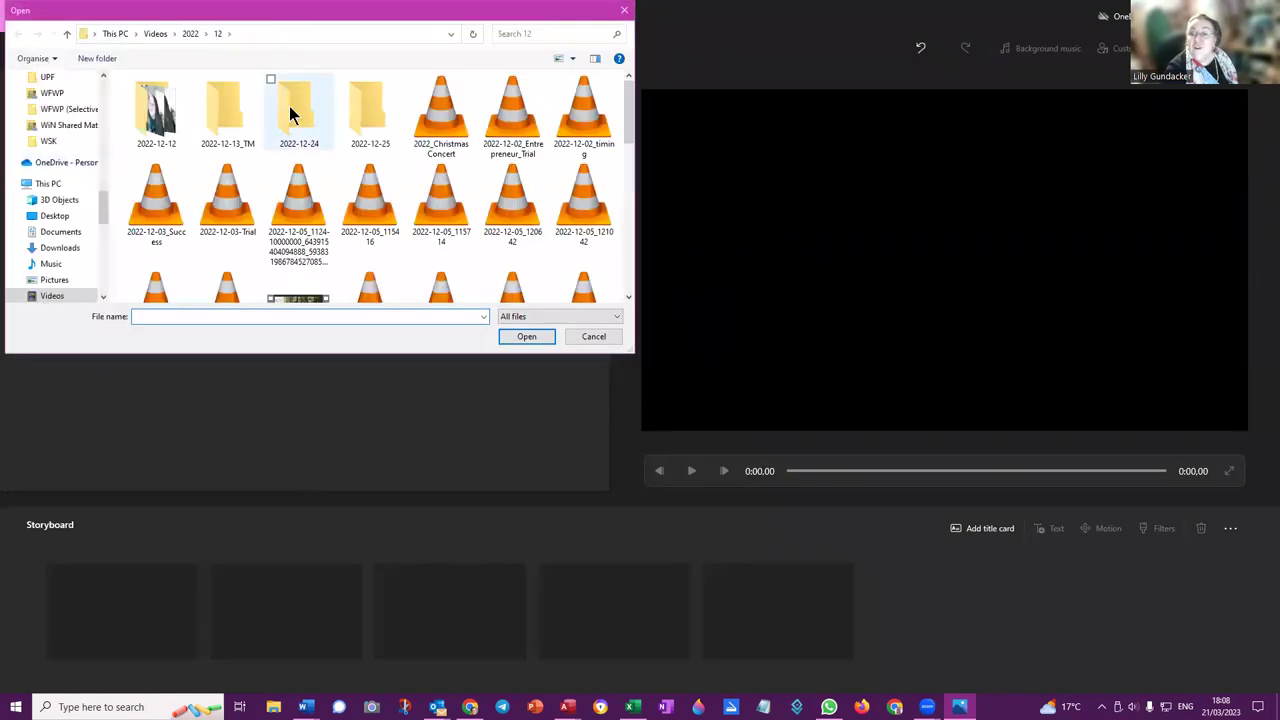
pyautogui.click(16, 297)
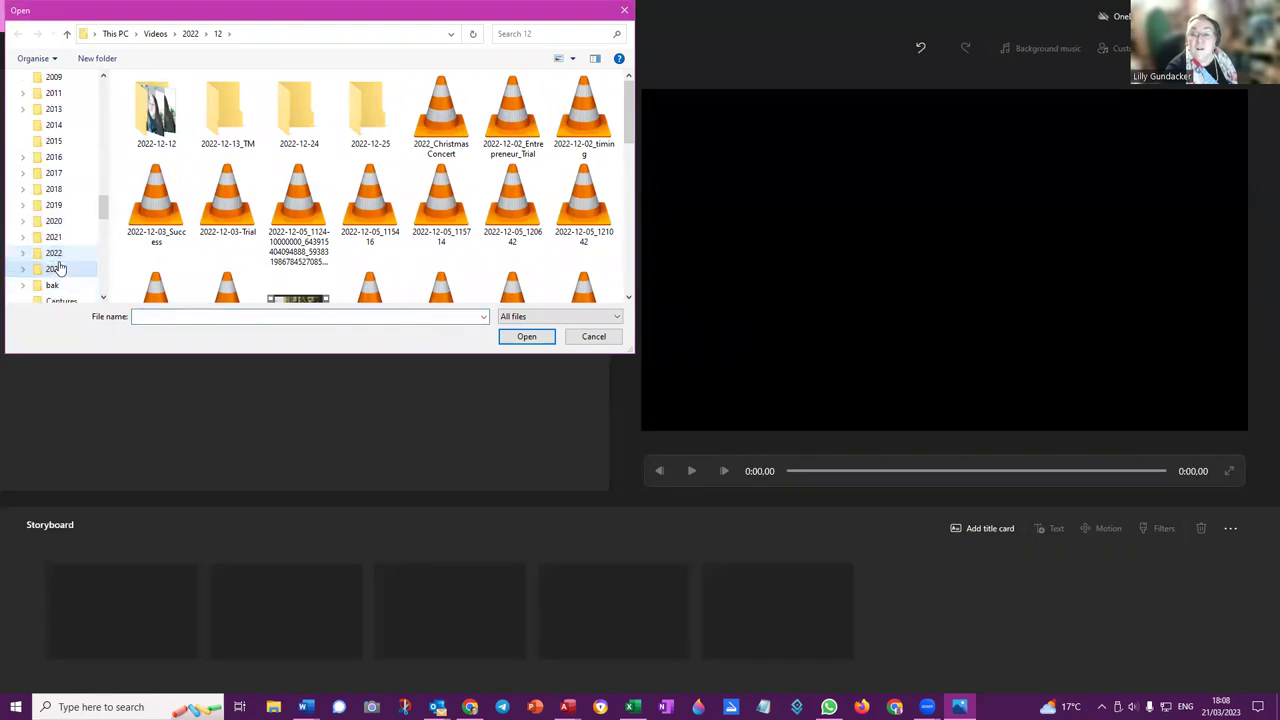
pyautogui.click(54, 269)
pyautogui.click(23, 270)
pyautogui.click(56, 286)
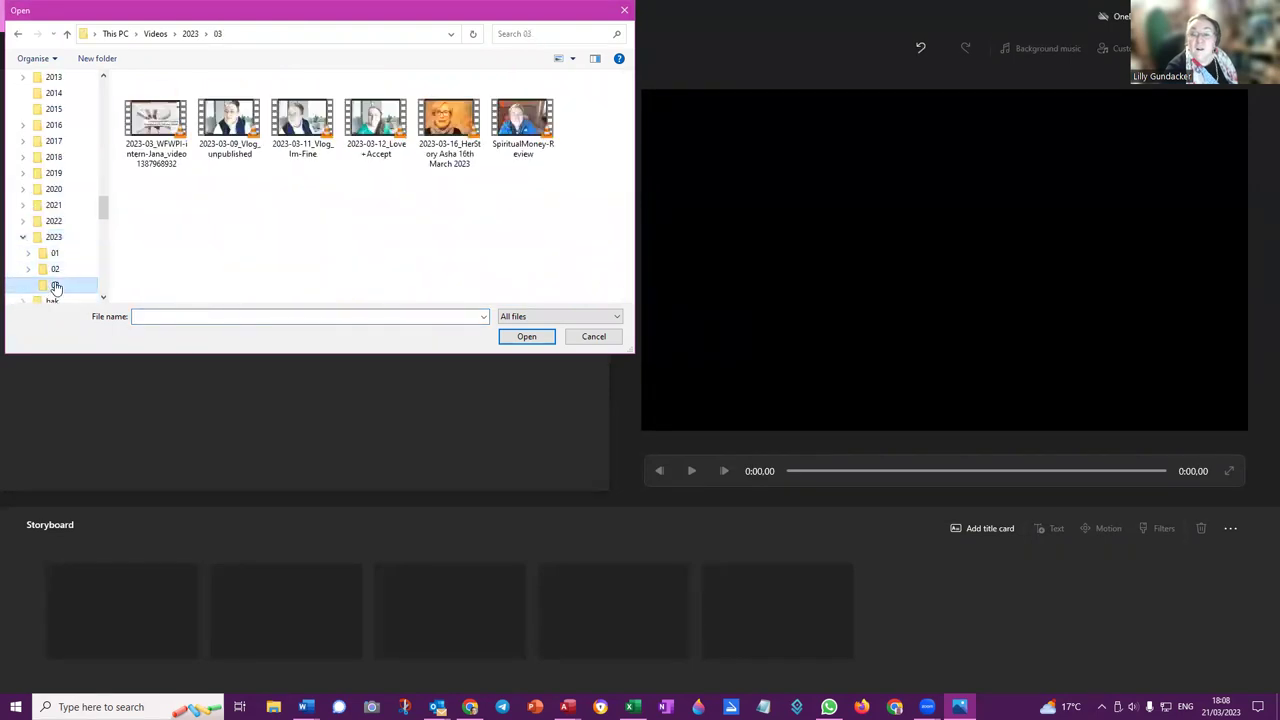
pyautogui.click(155, 125)
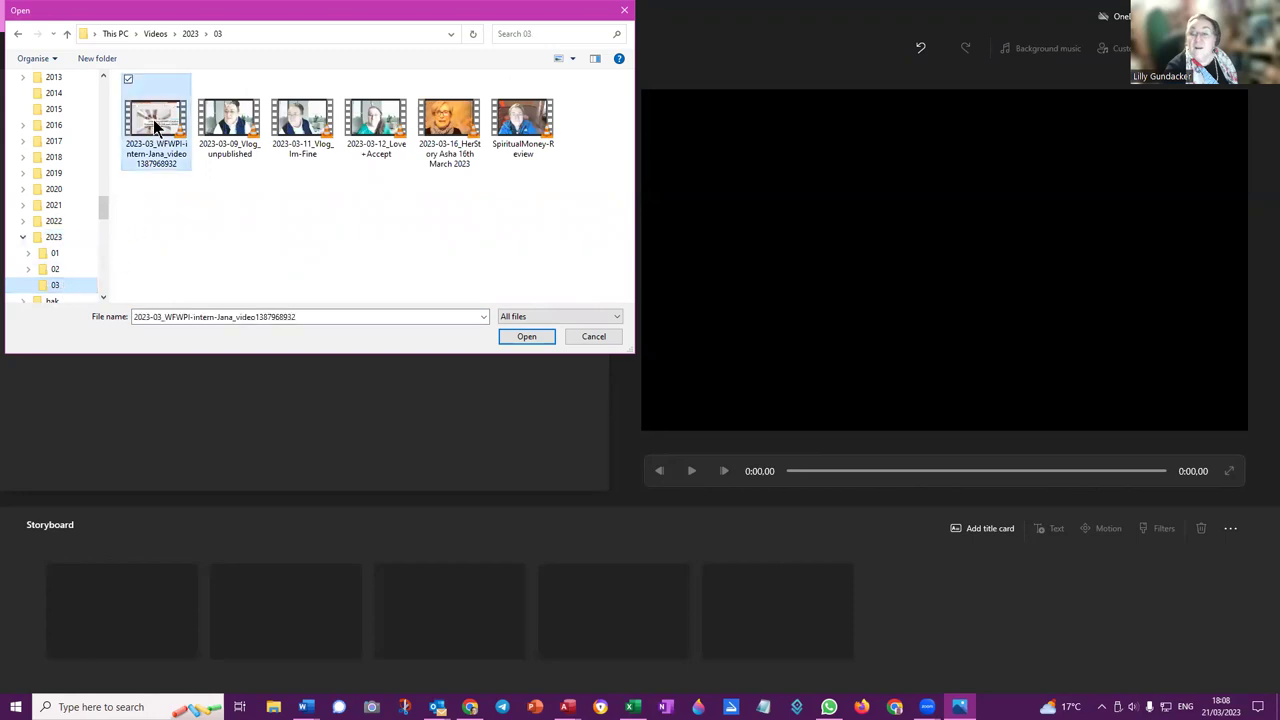
pyautogui.click(521, 338)
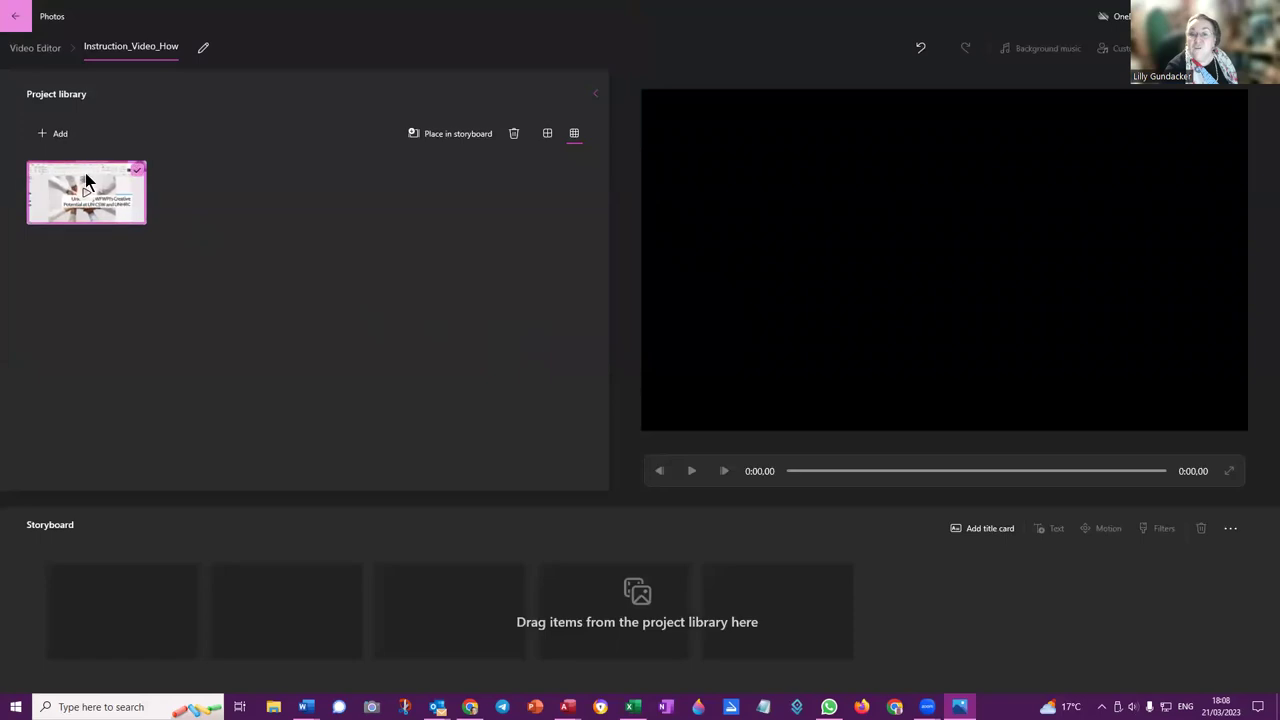
pyautogui.moveTo(86, 188); pyautogui.dragTo(146, 631)
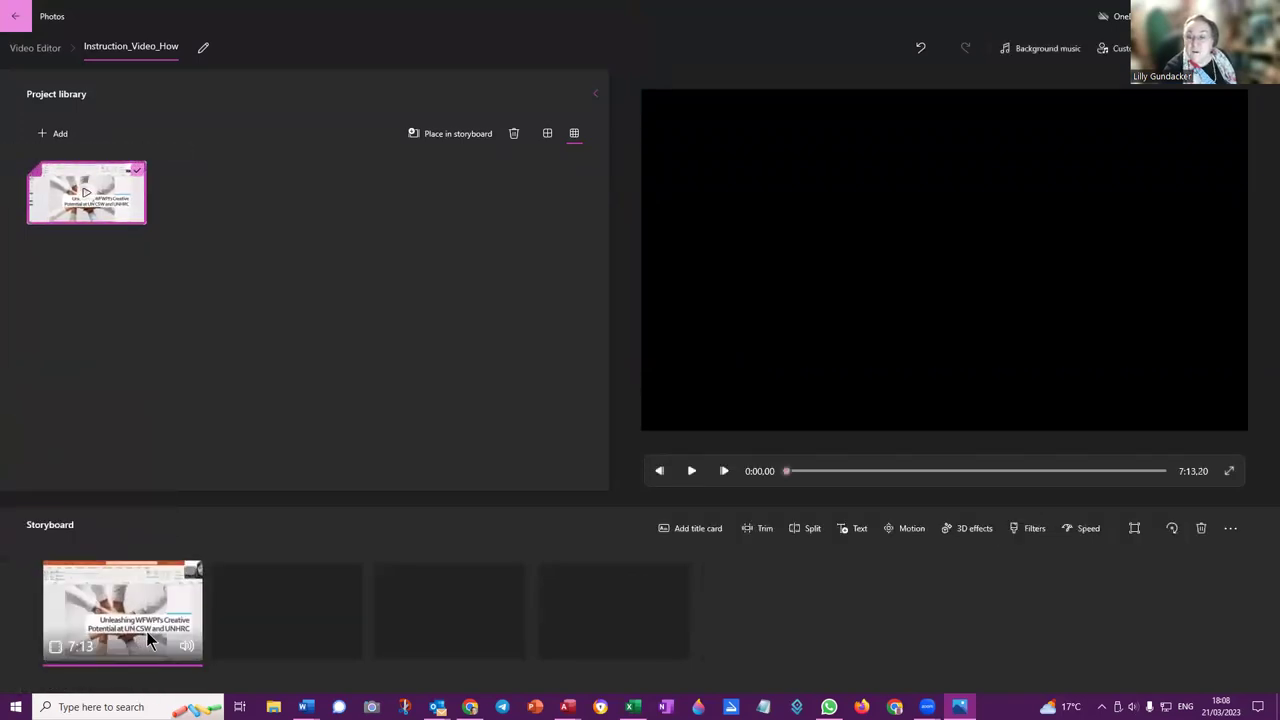
# - Split the clip at 0:24.60 and delete the 24.6-second opening part
pyautogui.click(692, 471)
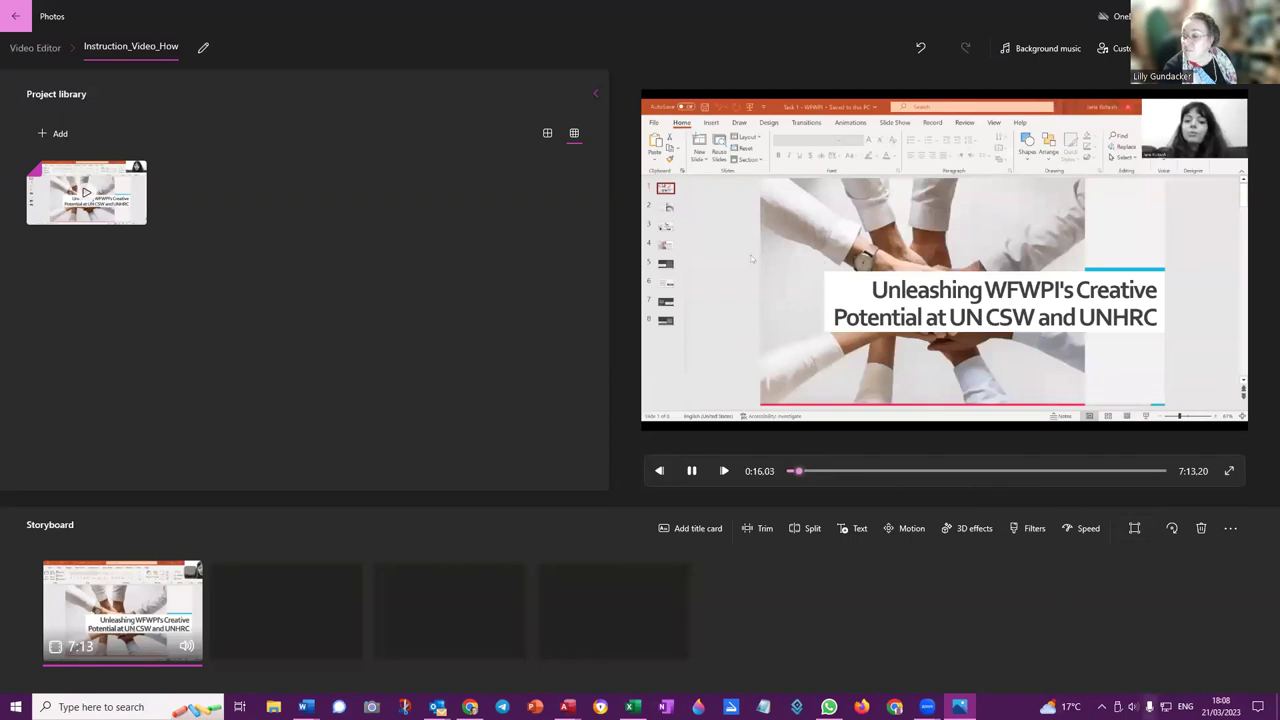
pyautogui.click(1134, 703)
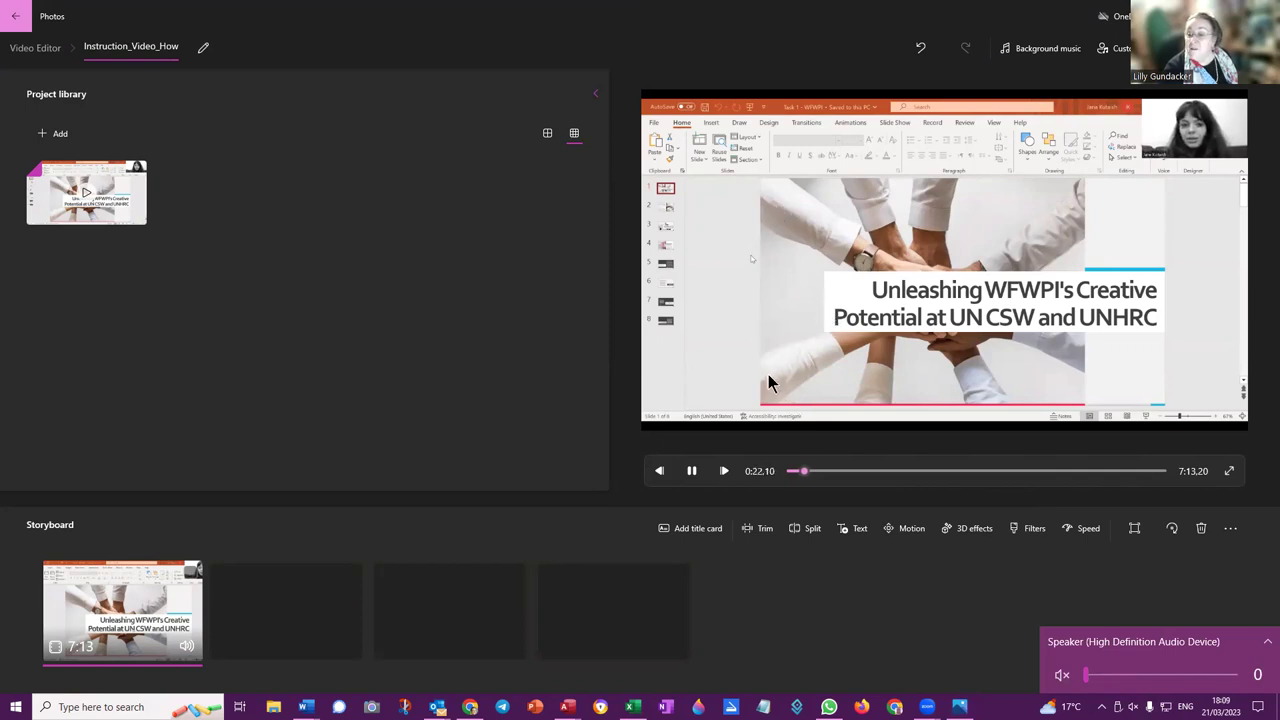
pyautogui.click(691, 471)
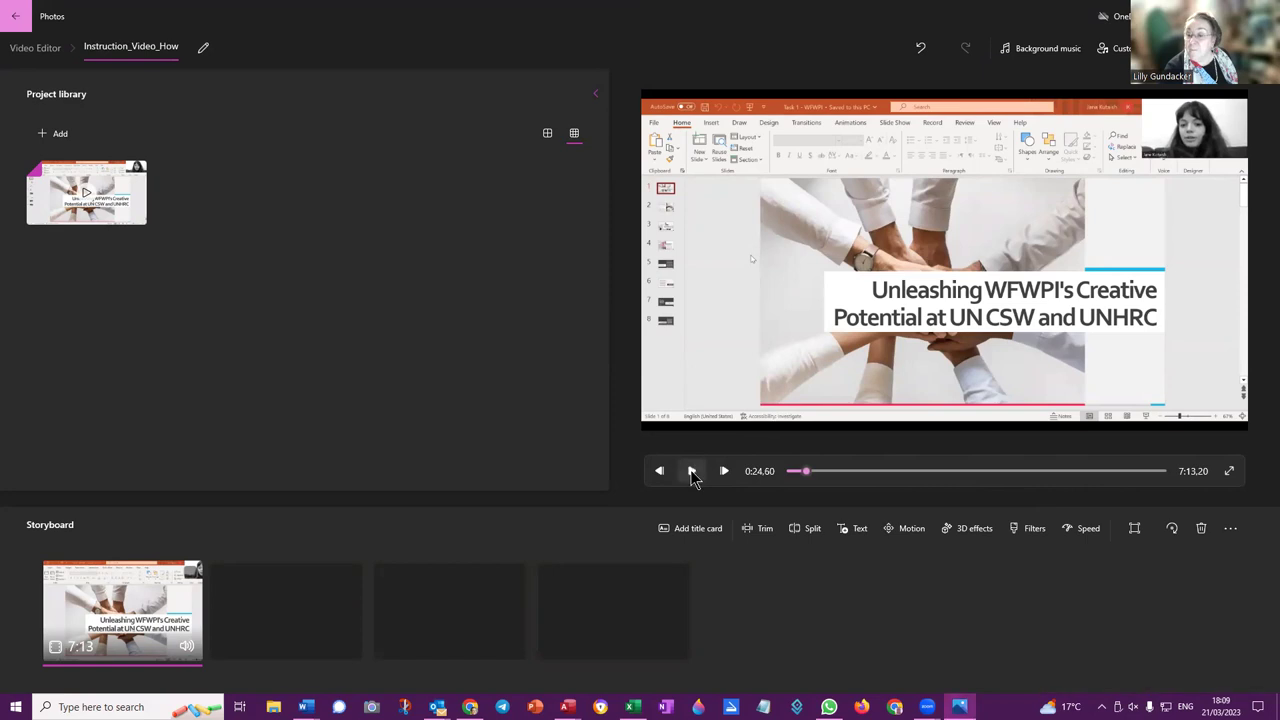
pyautogui.click(809, 528)
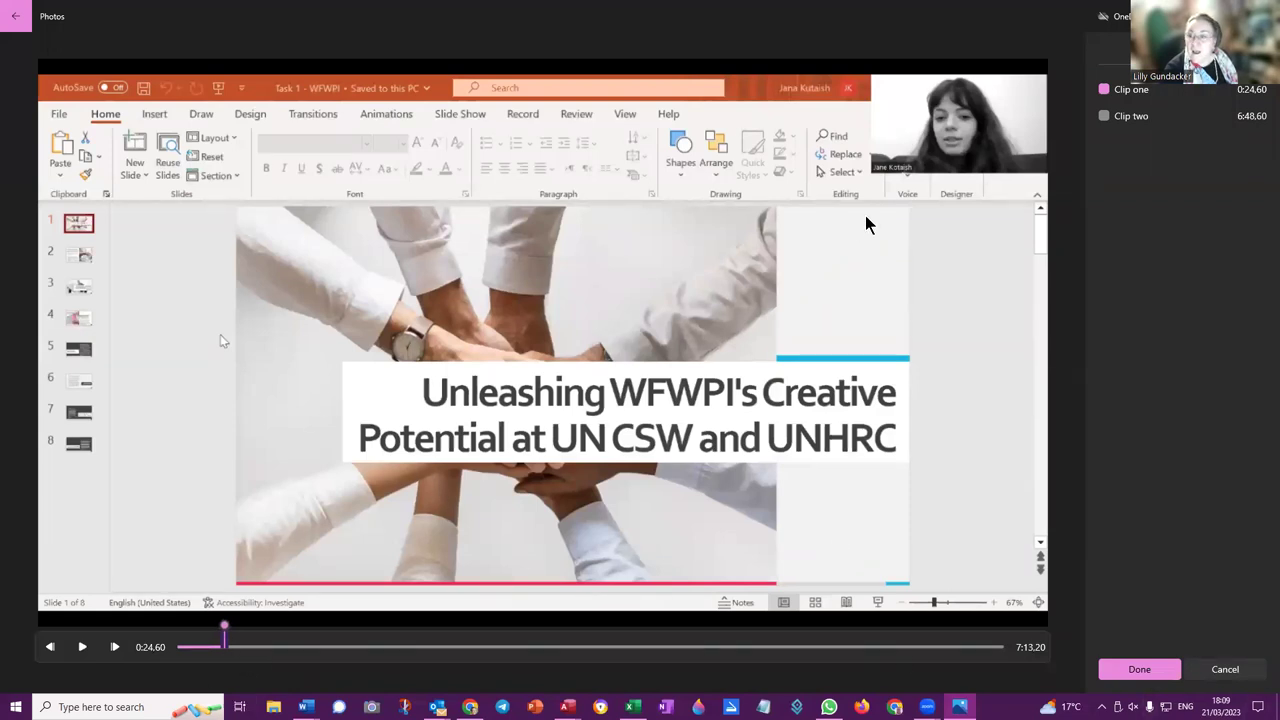
pyautogui.click(1140, 670)
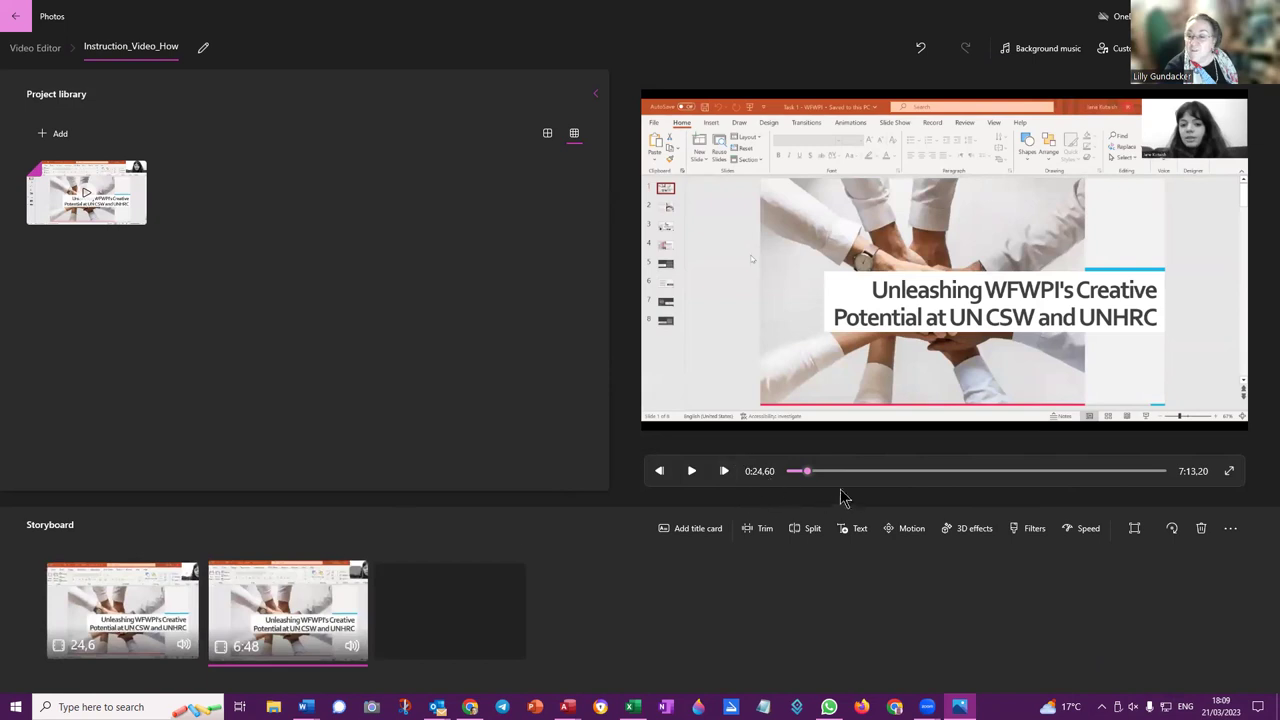
pyautogui.click(145, 611)
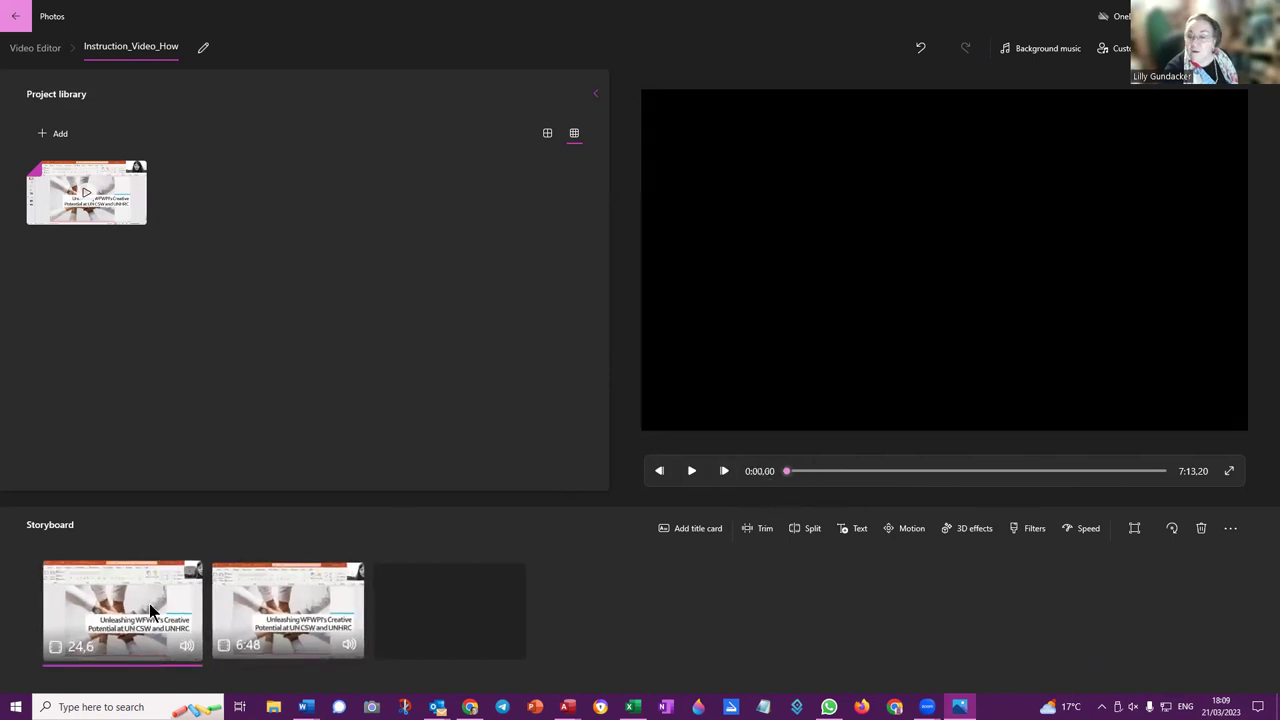
pyautogui.press('Delete')
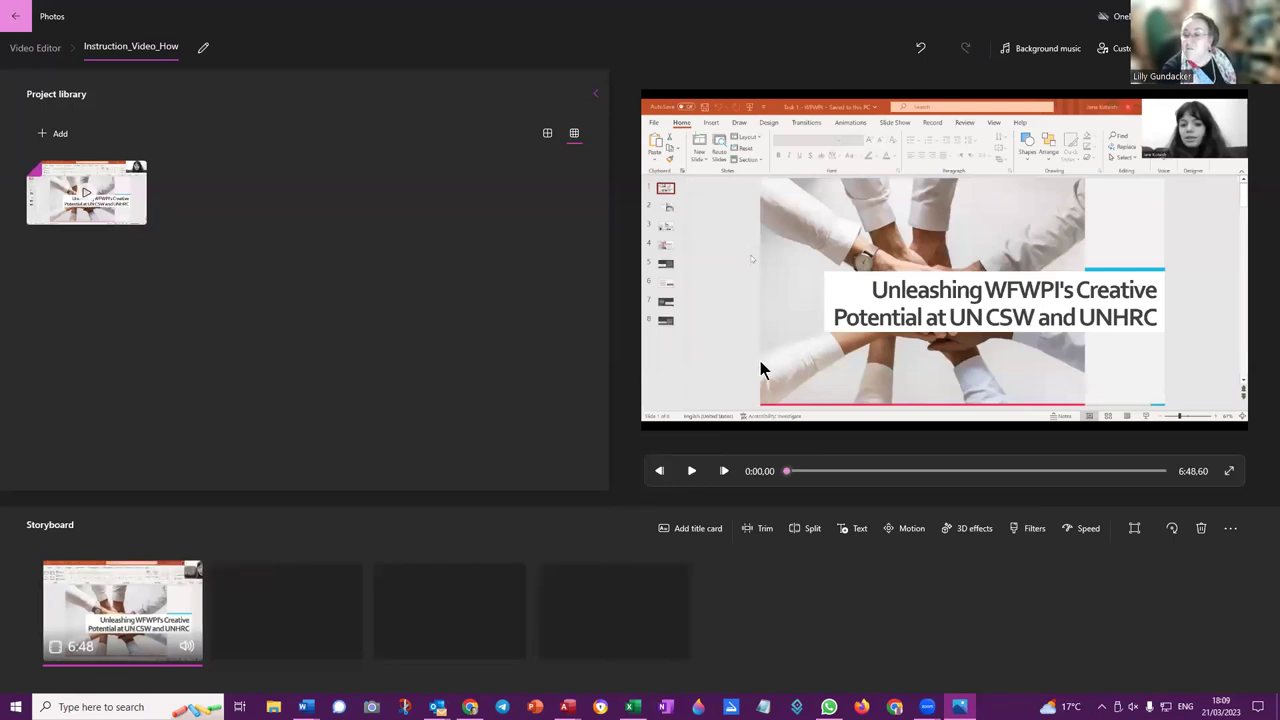
# - Split the clip at 3:41.76 and delete the trailing 3:06 part
pyautogui.click(691, 471)
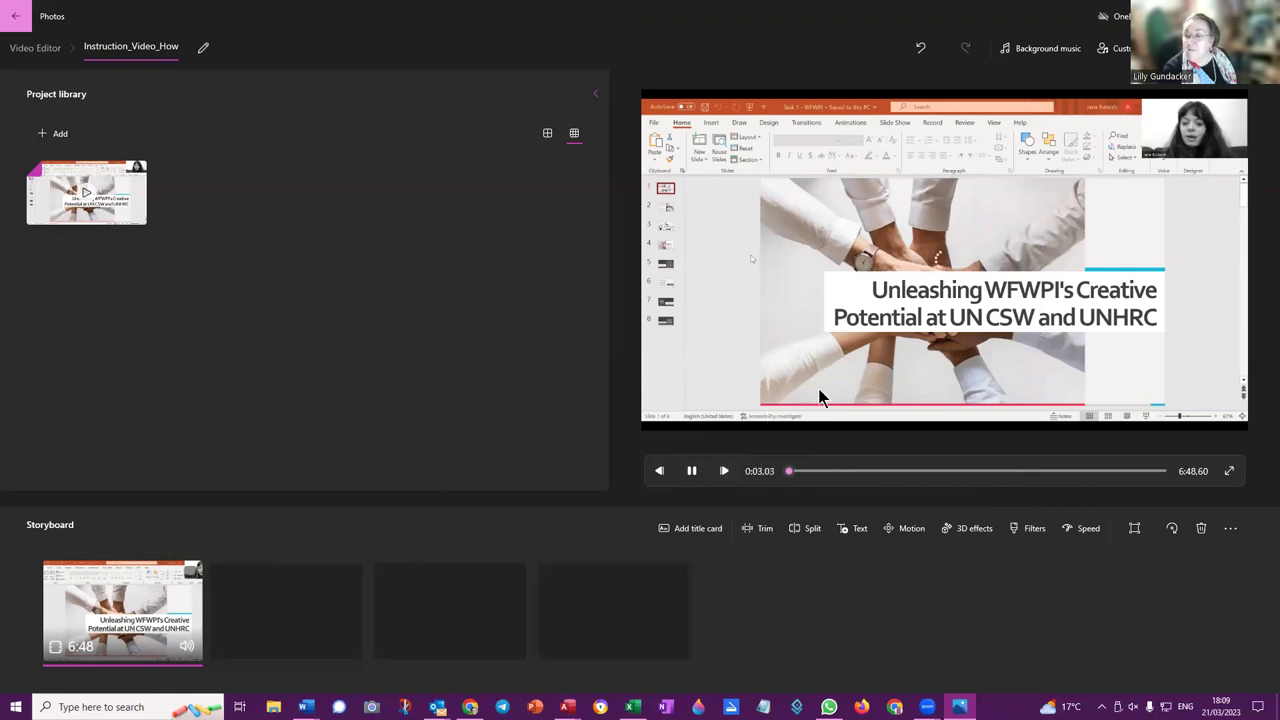
pyautogui.click(880, 472)
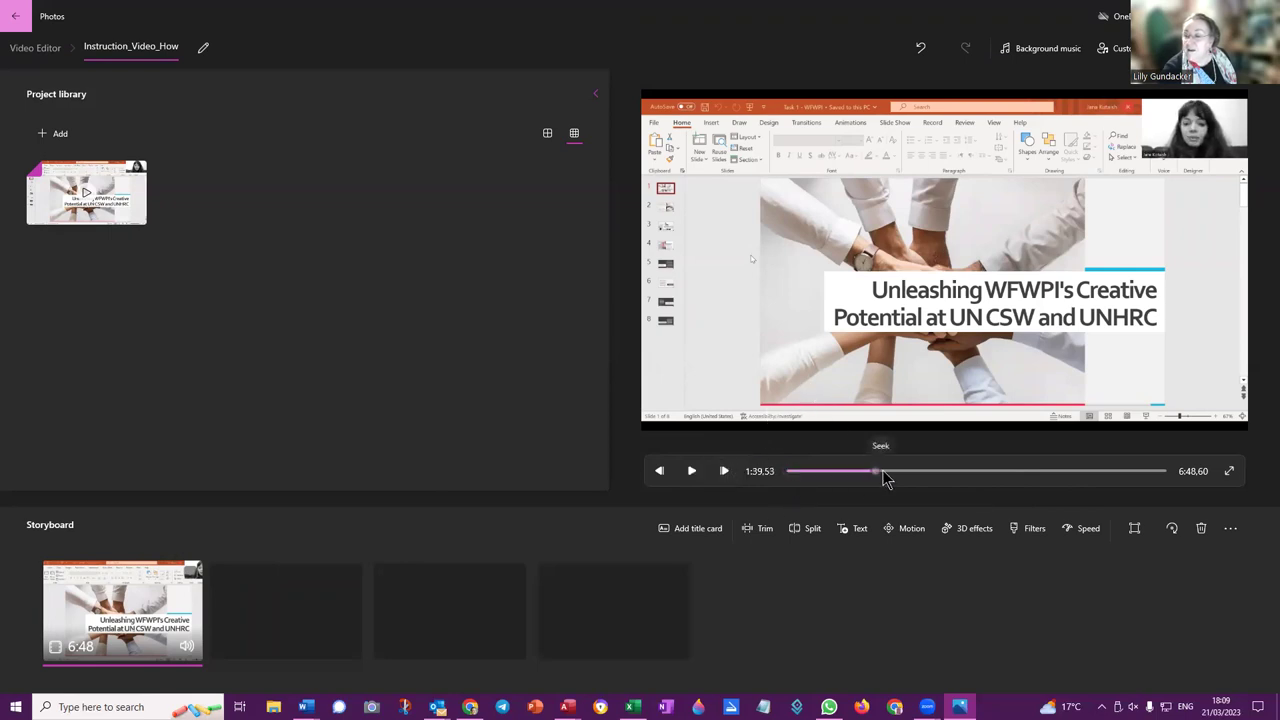
pyautogui.click(960, 472)
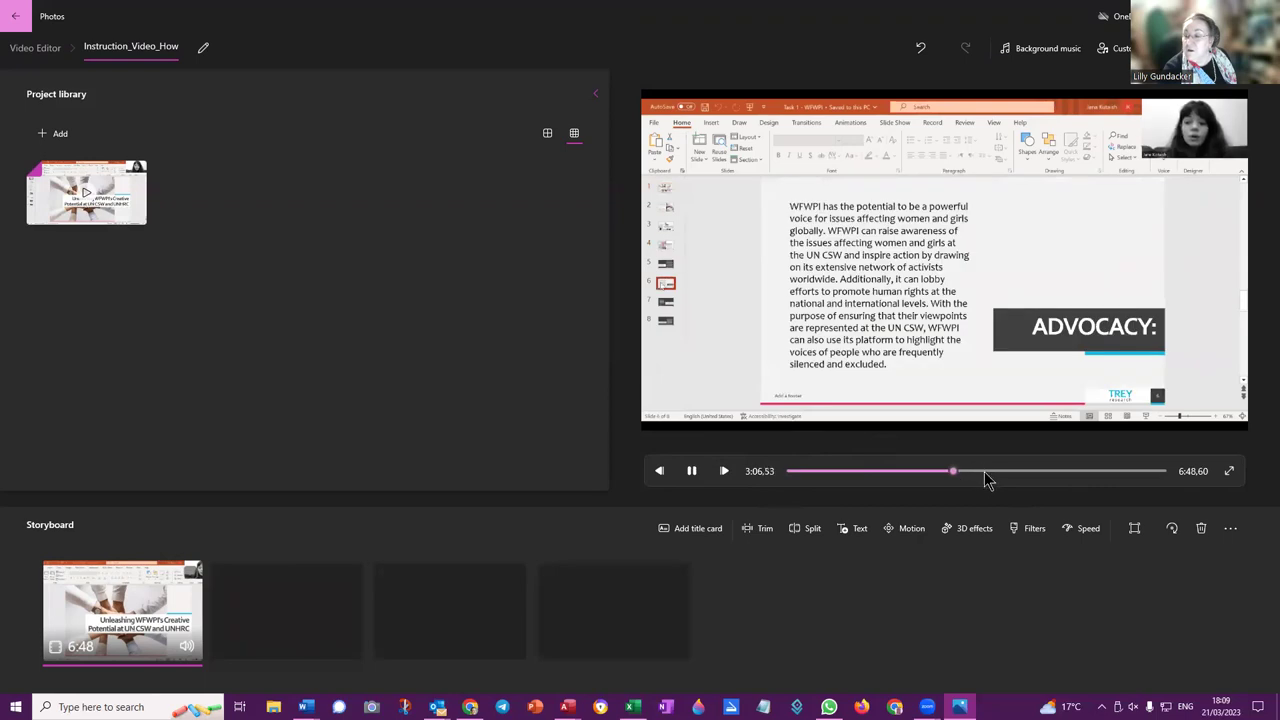
pyautogui.click(985, 472)
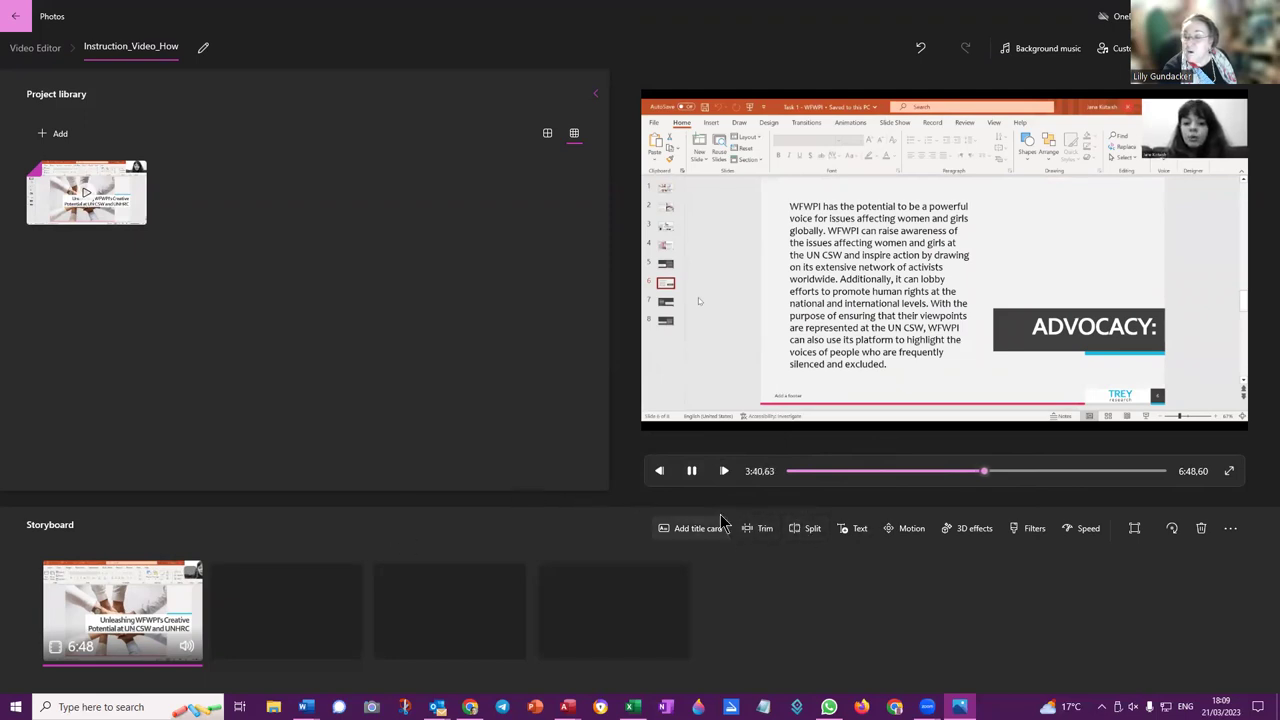
pyautogui.click(806, 530)
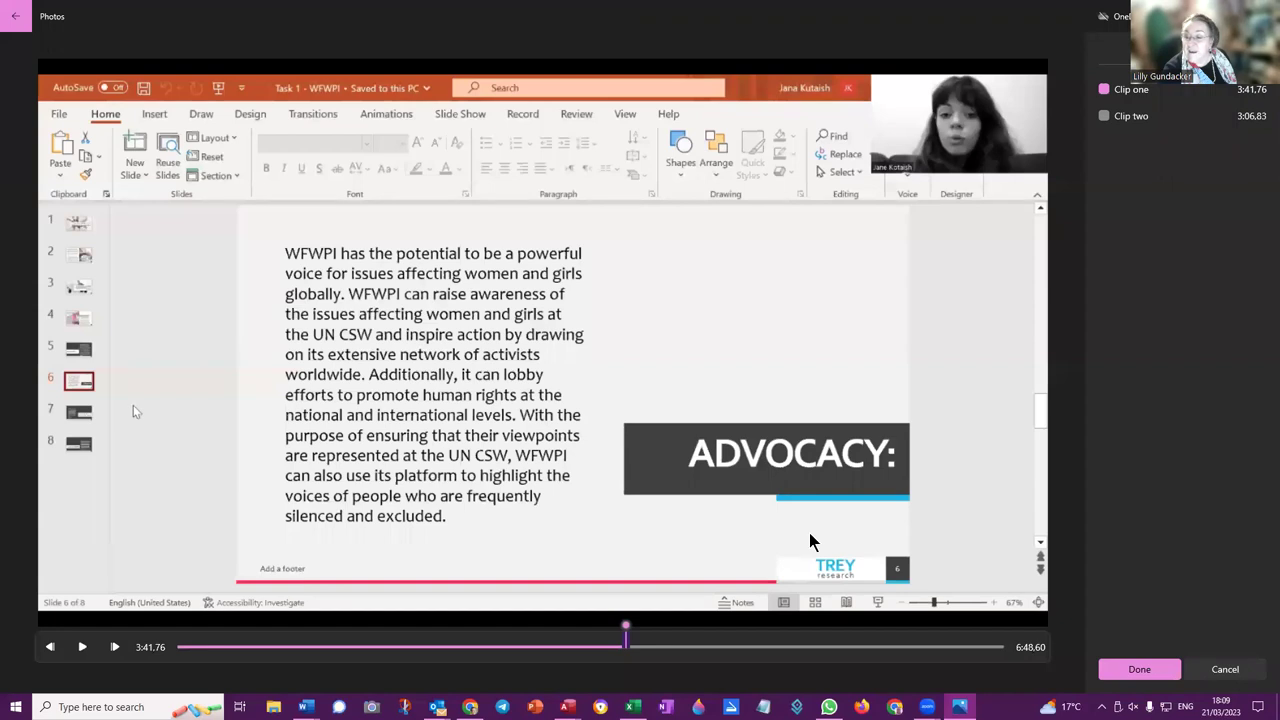
pyautogui.click(1139, 669)
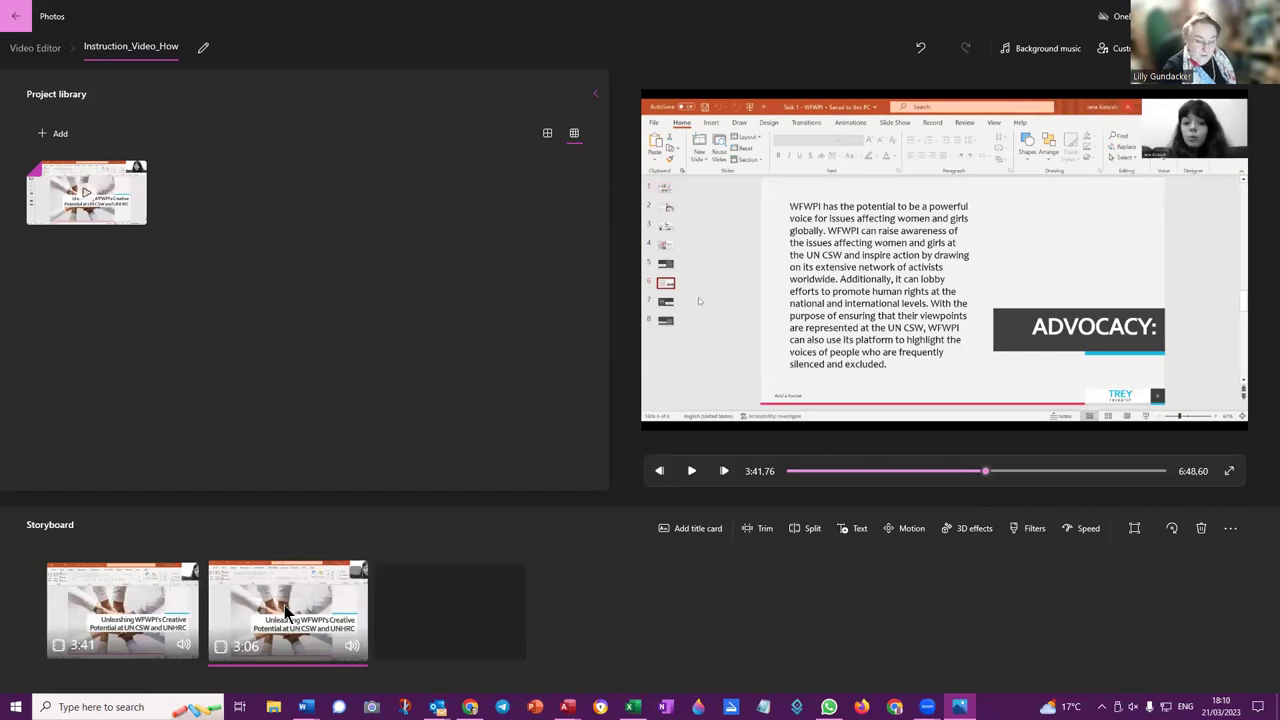
pyautogui.press('Delete')
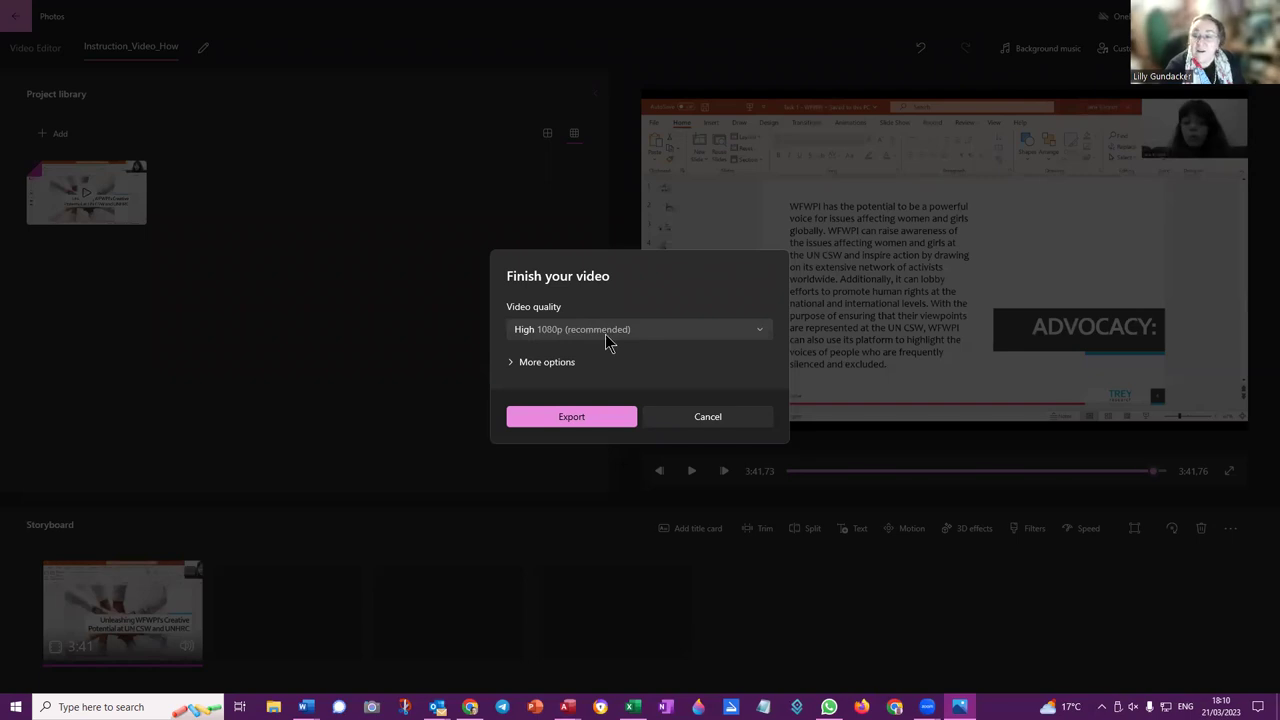
# - Keep High 1080p quality, leave More options collapsed, and export the video
pyautogui.click(547, 362)
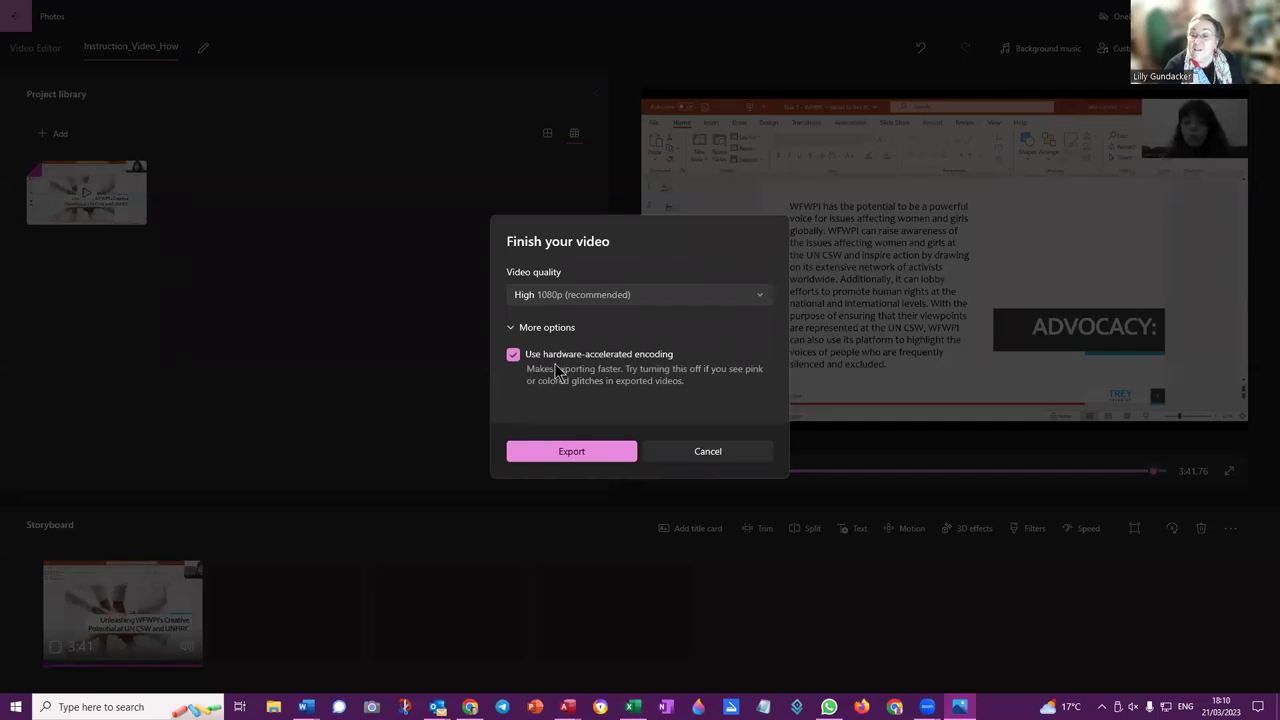
pyautogui.click(540, 331)
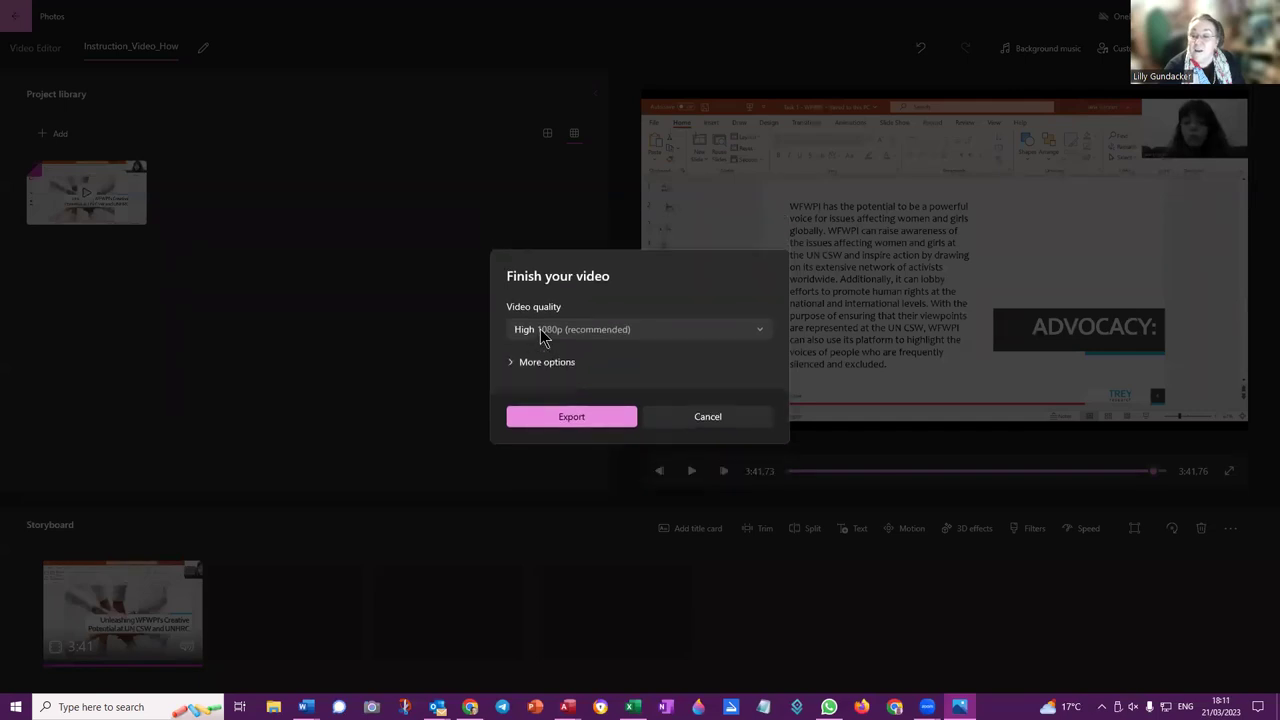
pyautogui.click(578, 416)
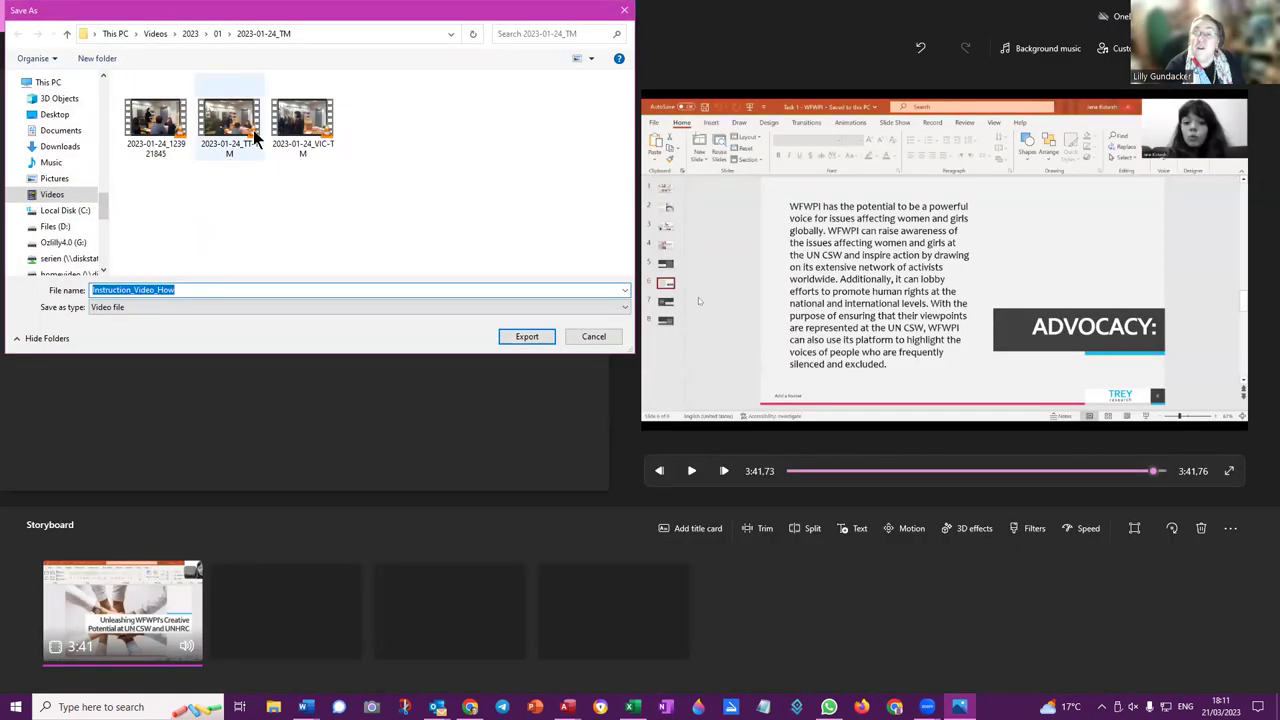
# - Save the export as Intern in the Videos/2023/03 folder
pyautogui.click(18, 194)
pyautogui.click(23, 269)
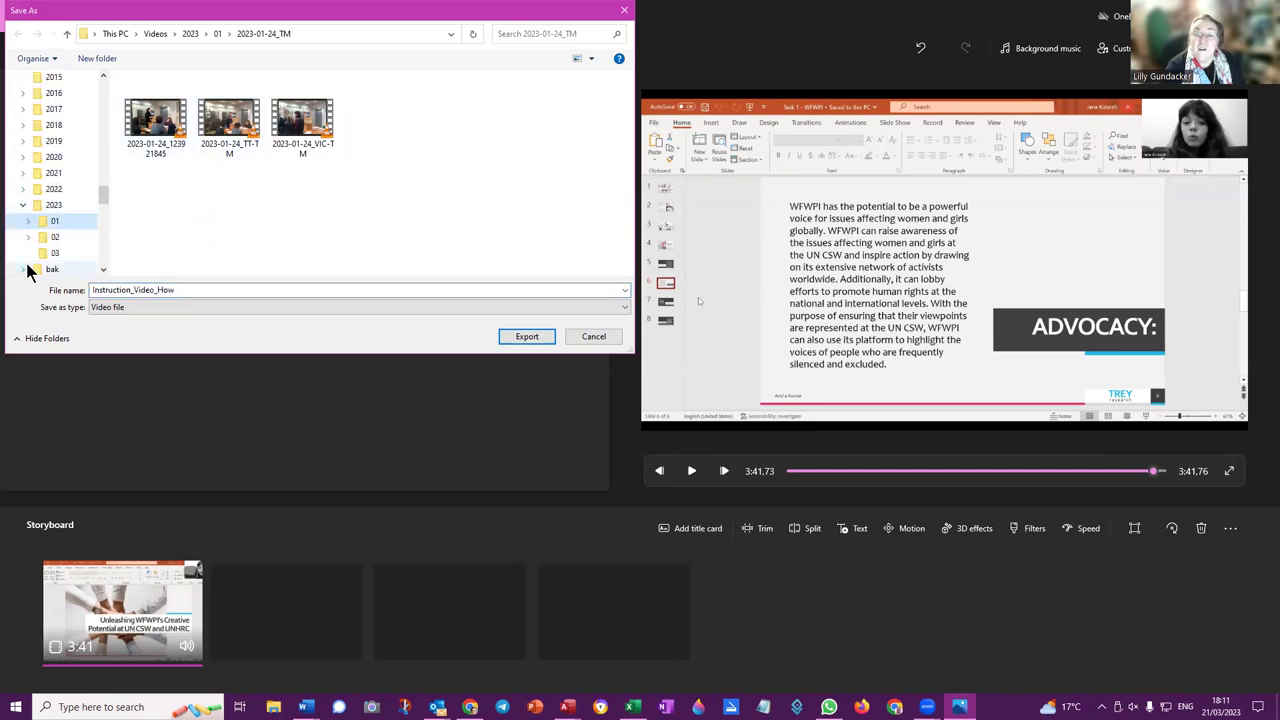
pyautogui.click(55, 253)
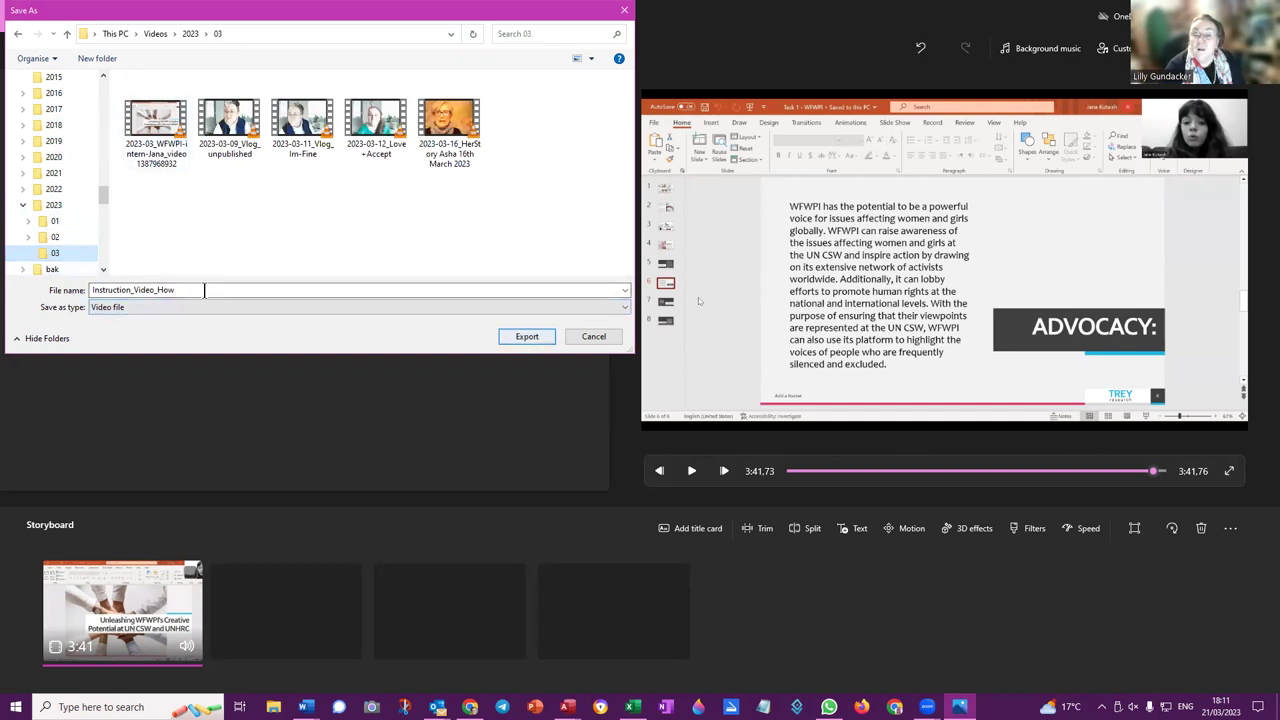
pyautogui.doubleClick(171, 289)
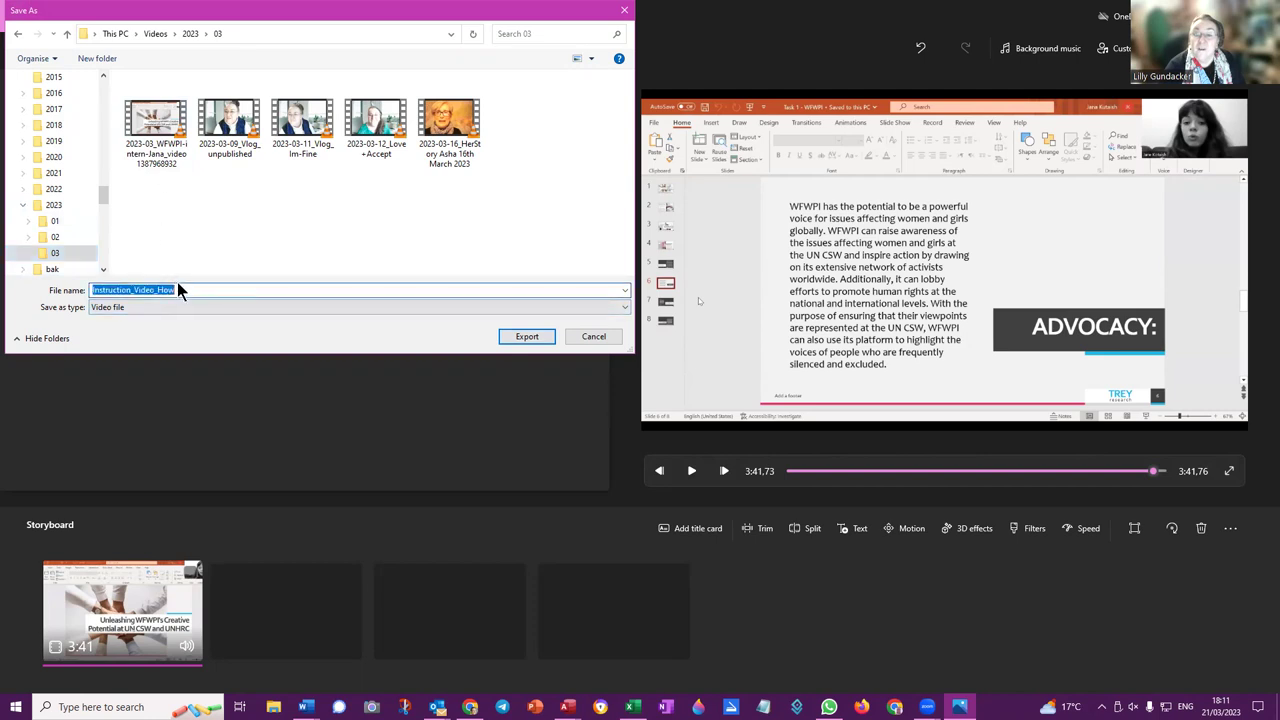
pyautogui.write('Intern')
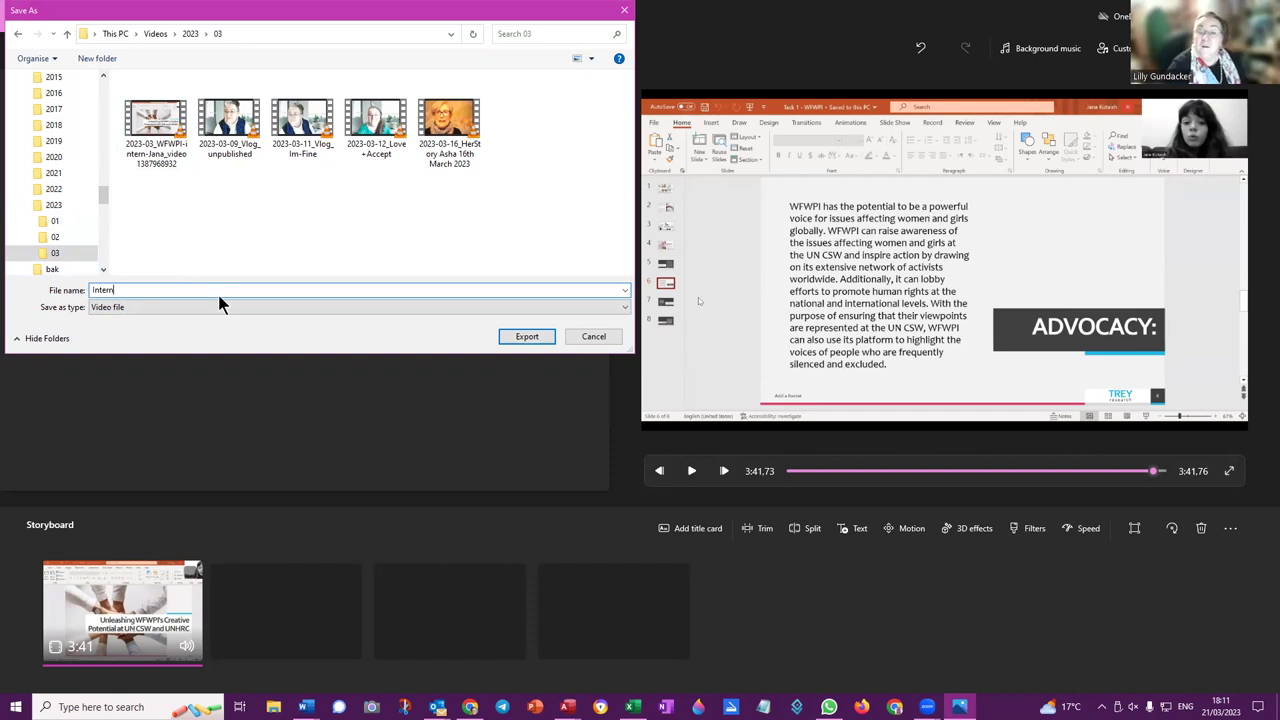
pyautogui.click(524, 336)
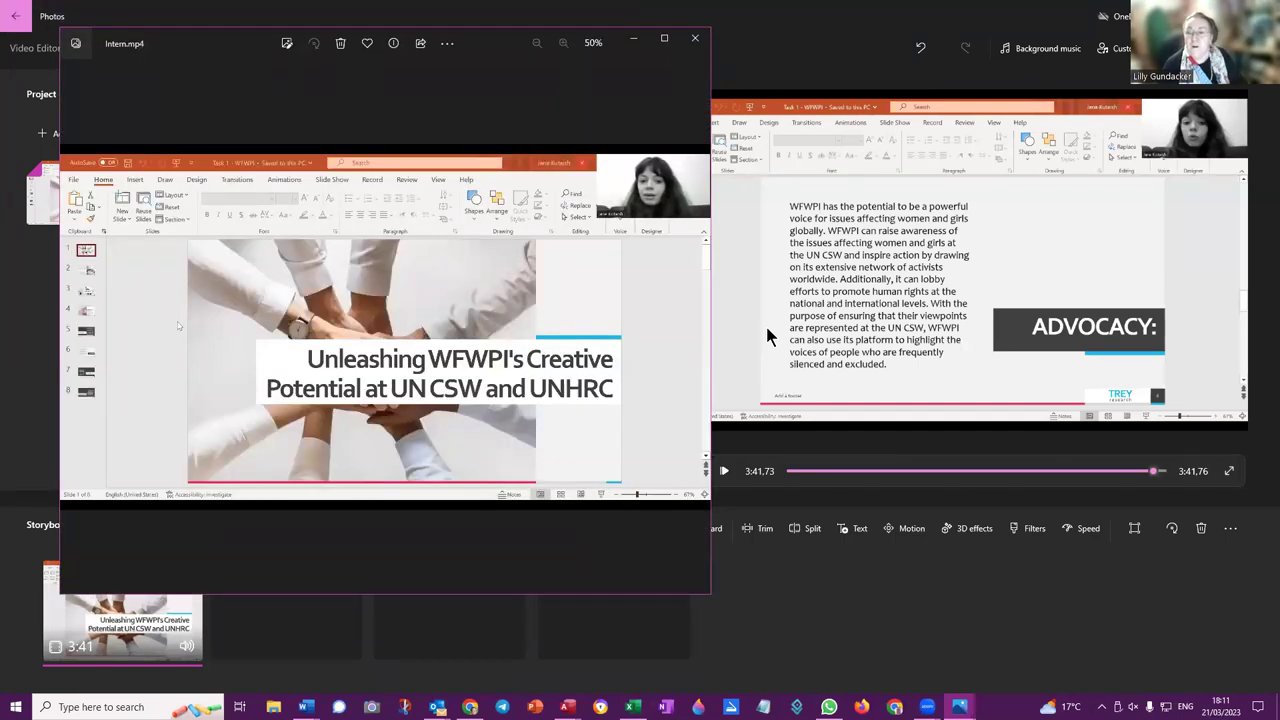
# - Close the Intern.mp4 playback window after watching it
pyautogui.moveTo(339, 556)
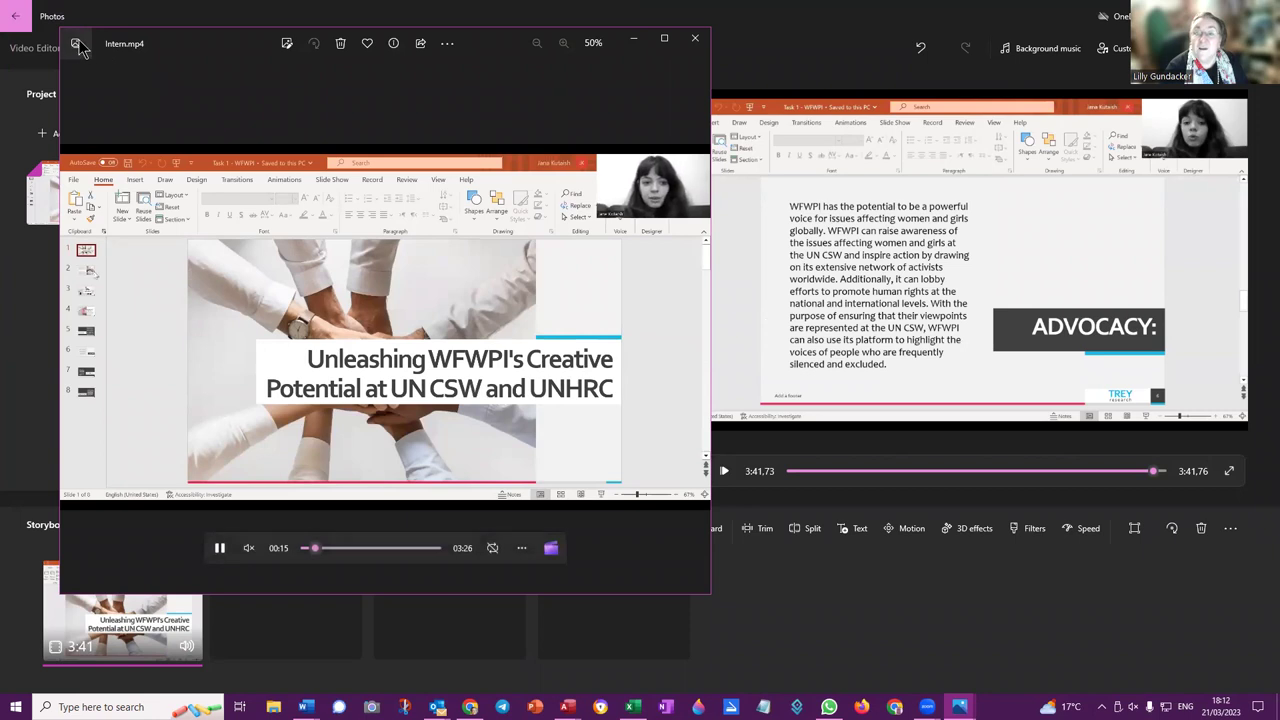
pyautogui.click(695, 38)
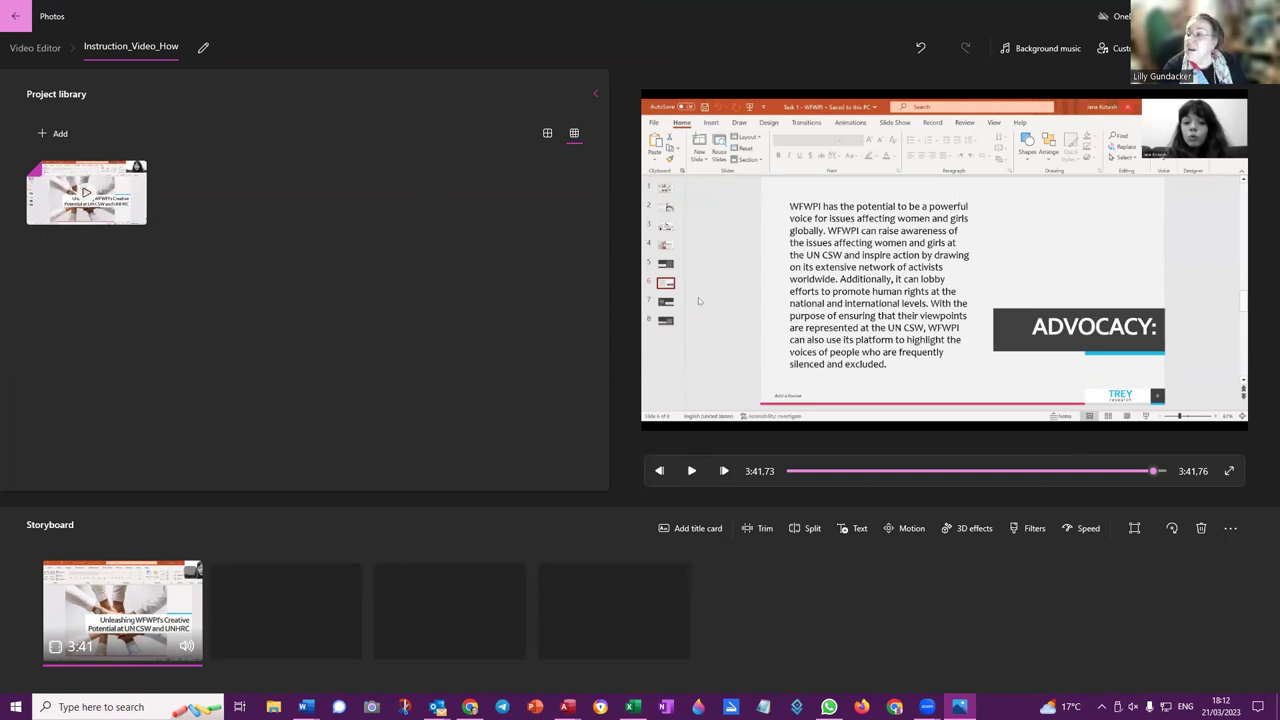
# - Close the Photos Video Editor window with Alt+F4
pyautogui.hotkey('alt', 'F4')
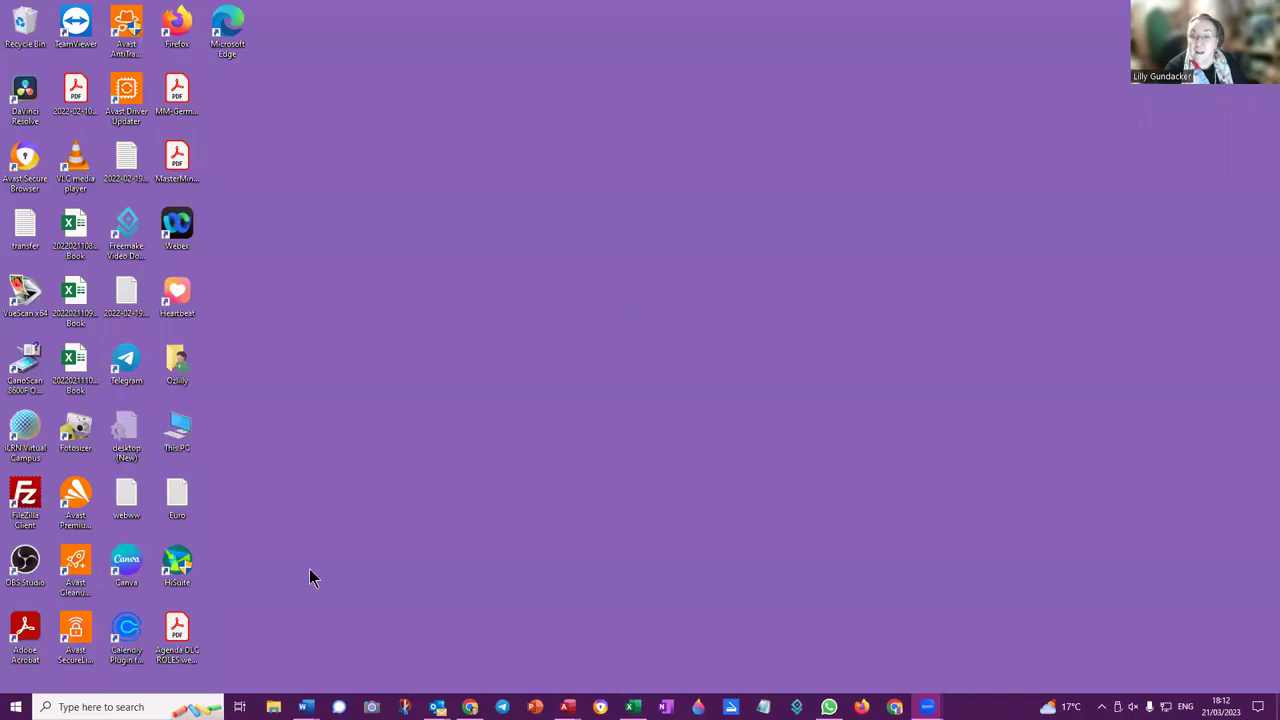